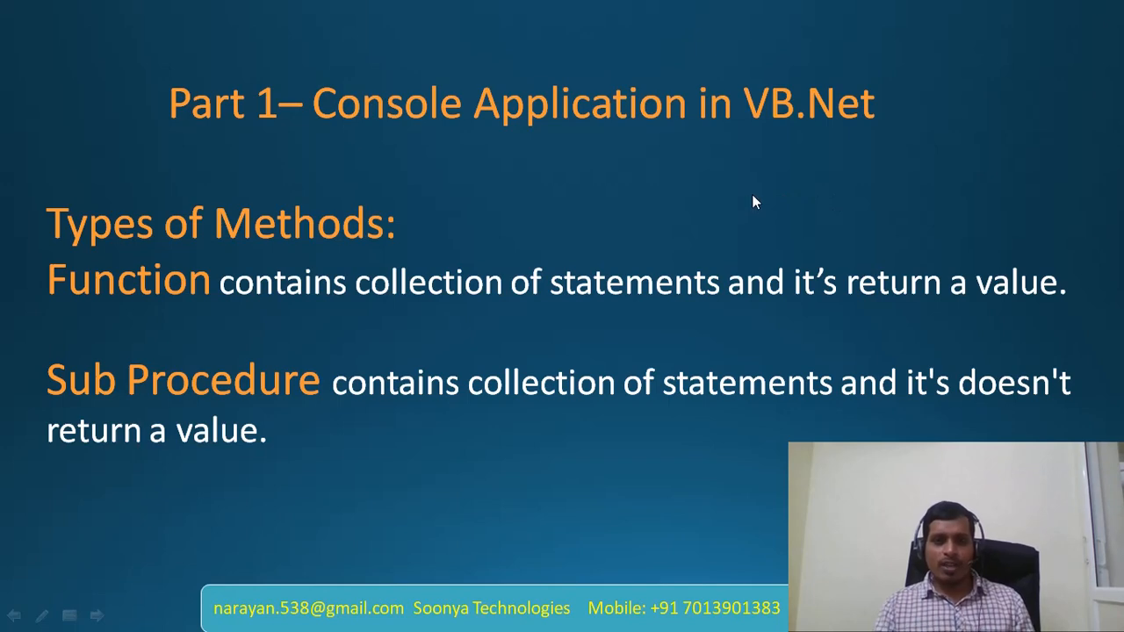
- Start a new project and choose the Visual Basic Console App (.NET Core) template under Other Languages
key("alt+Tab")
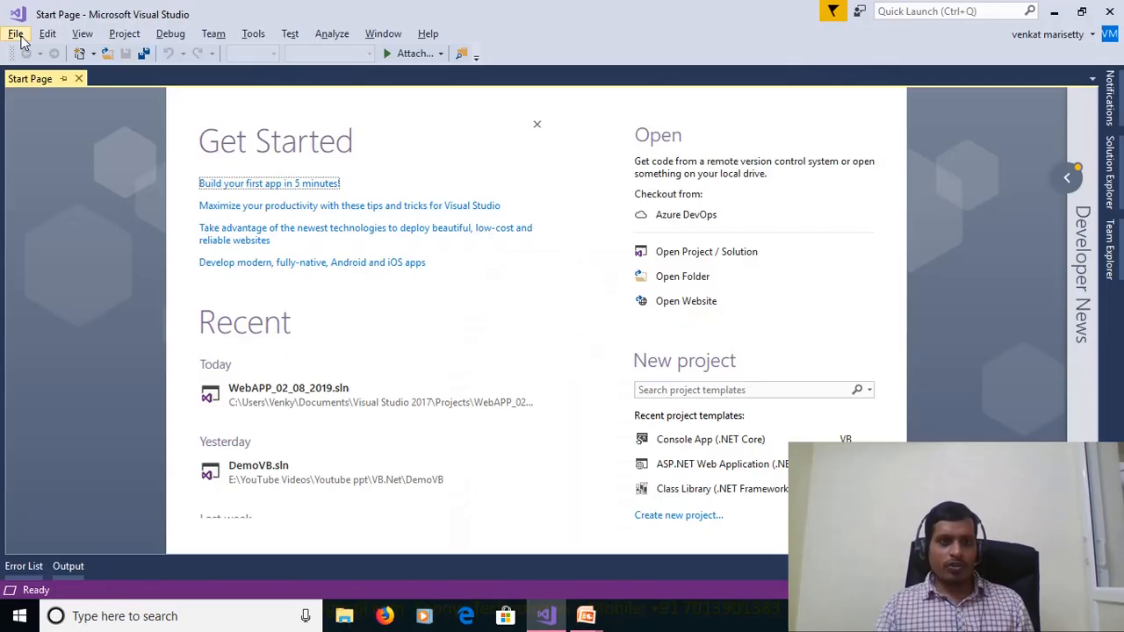
left_click(16, 34)
mouse_move(41, 53)
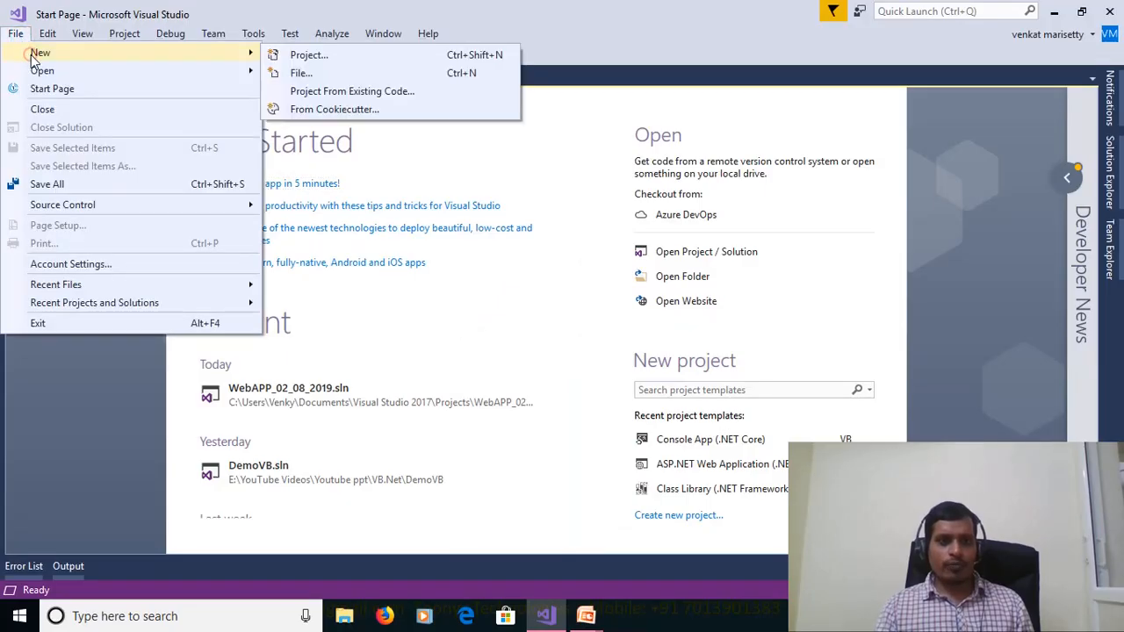
left_click(307, 55)
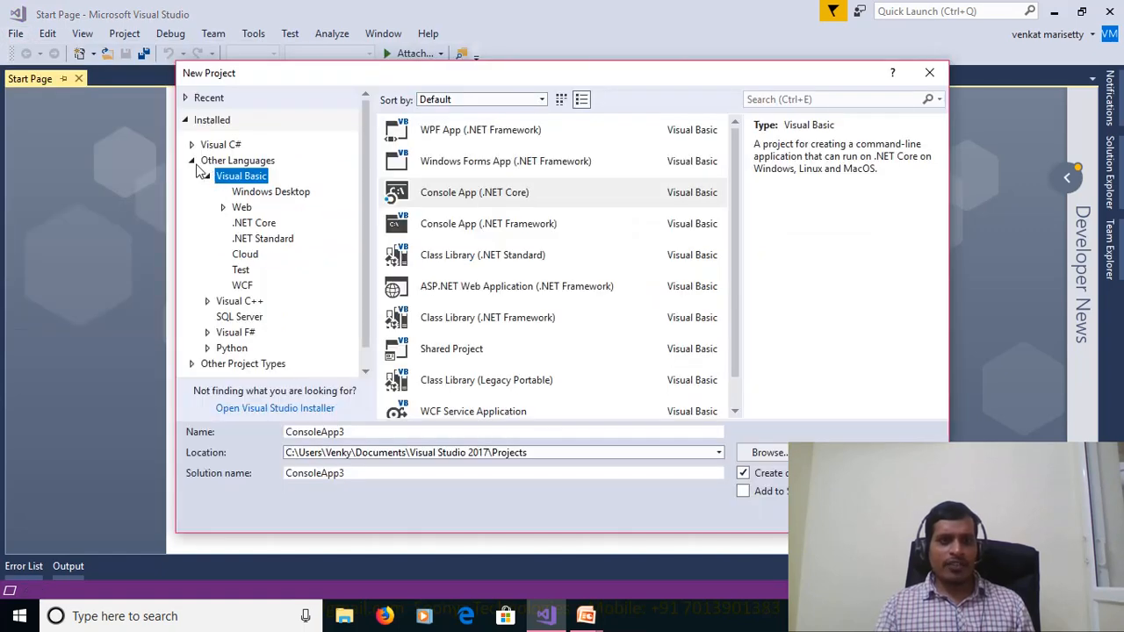
left_click(193, 161)
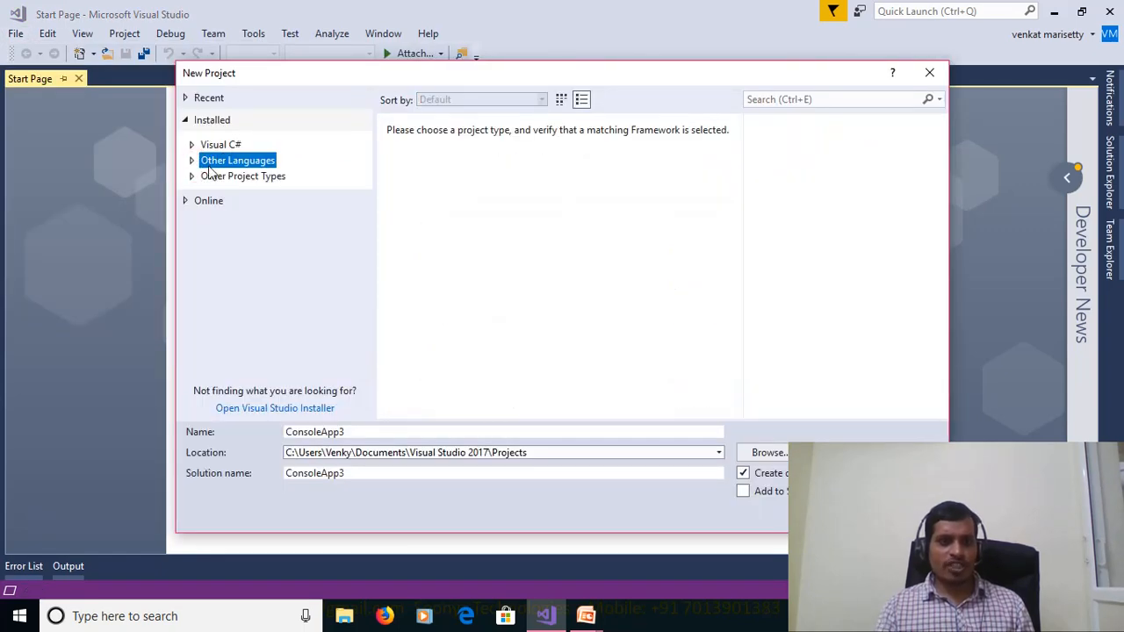
left_click(192, 160)
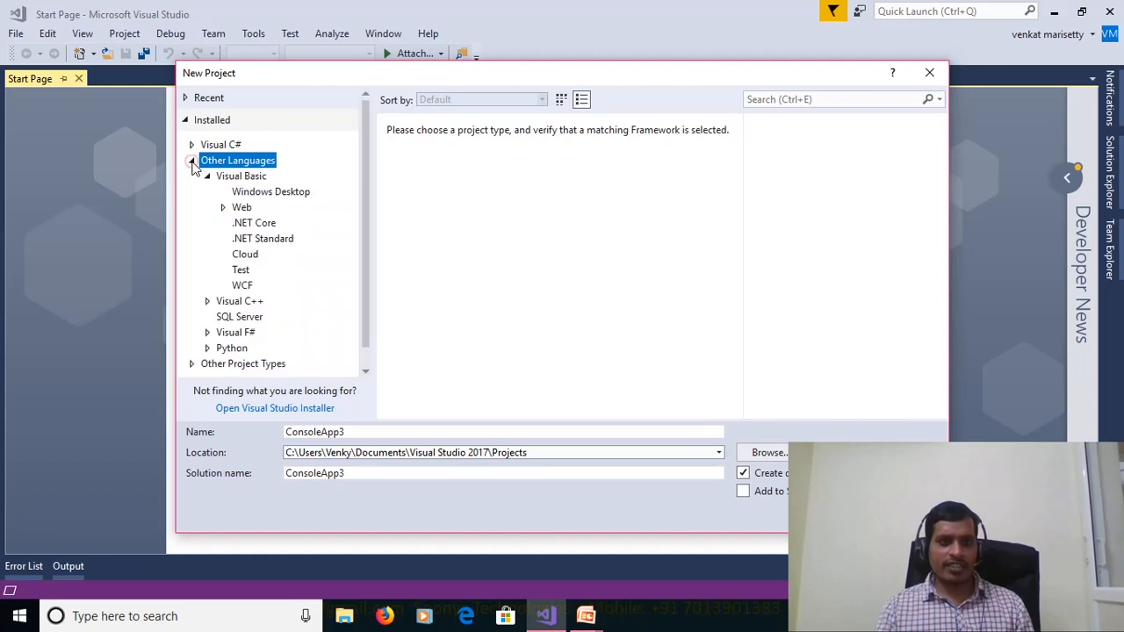
left_click(207, 177)
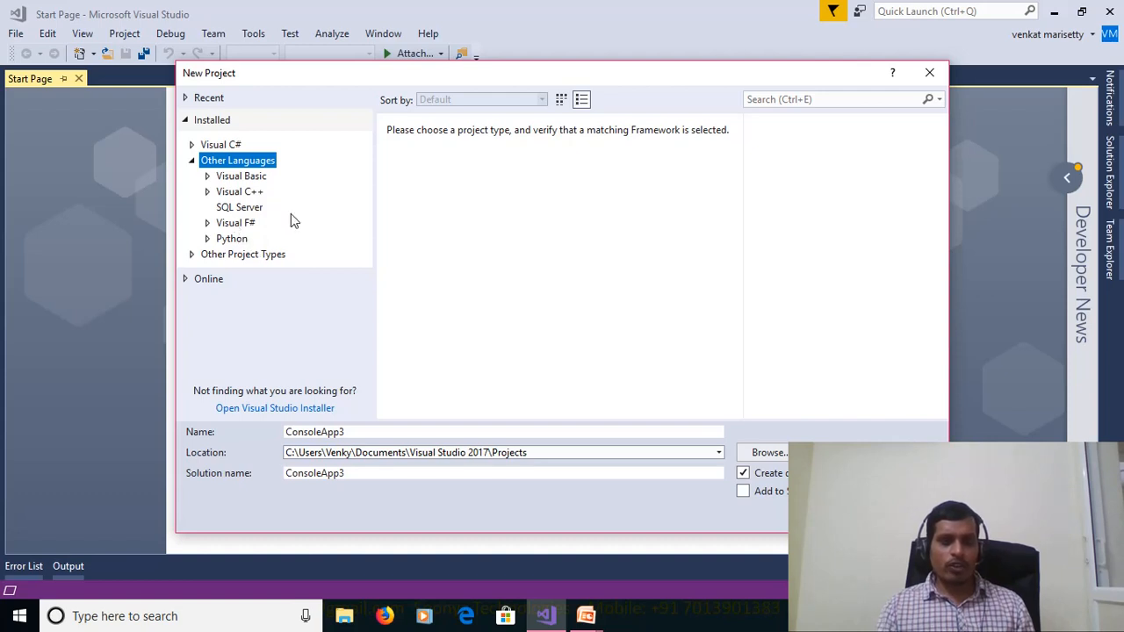
left_click(208, 176)
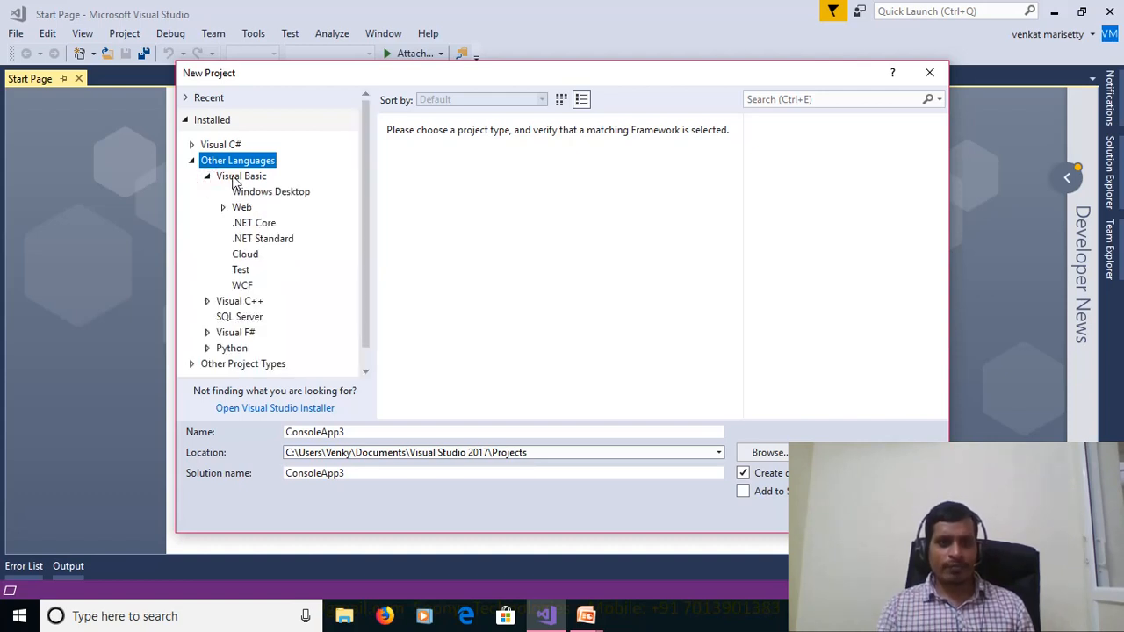
left_click(237, 175)
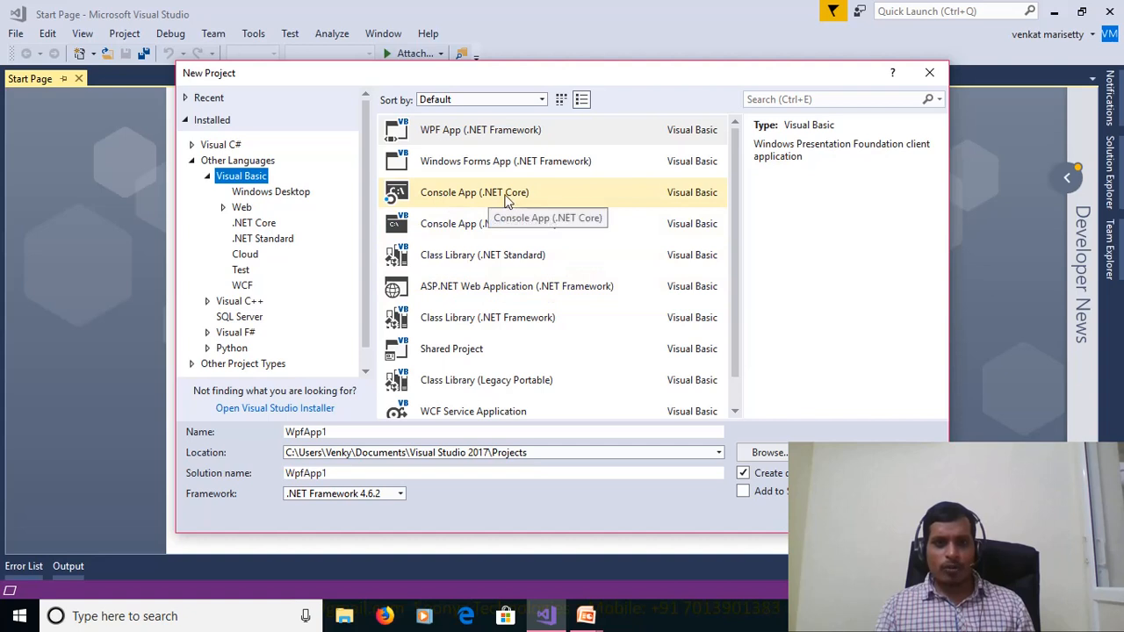
left_click(485, 192)
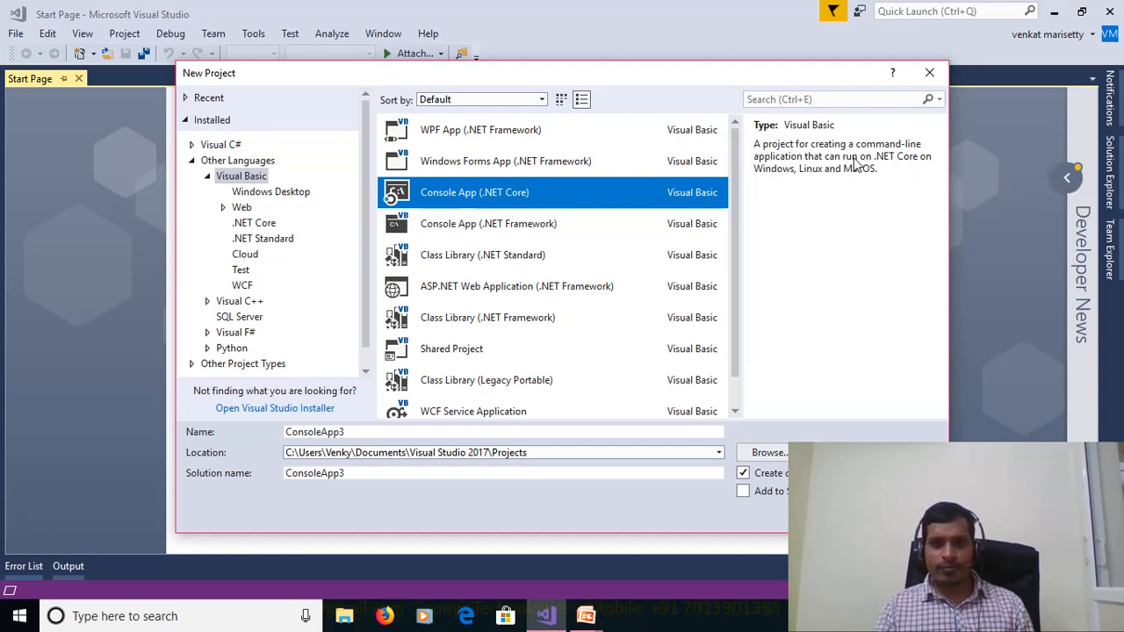
- Replace the default project name with VBIntroduction
left_click(321, 431)
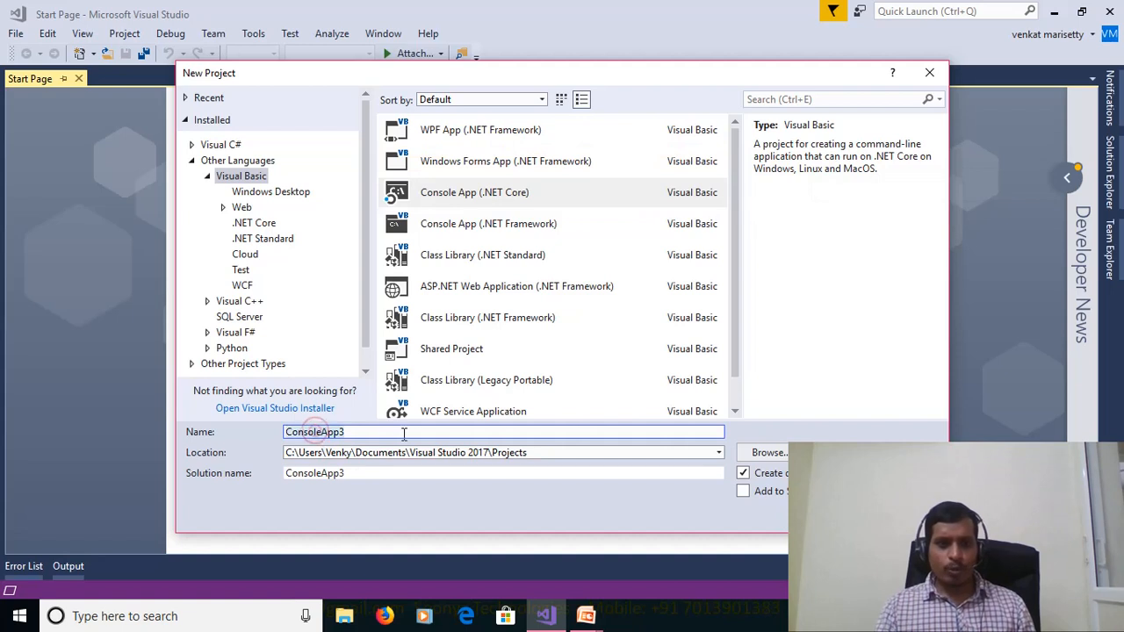
key("ctrl+a")
key("BackSpace")
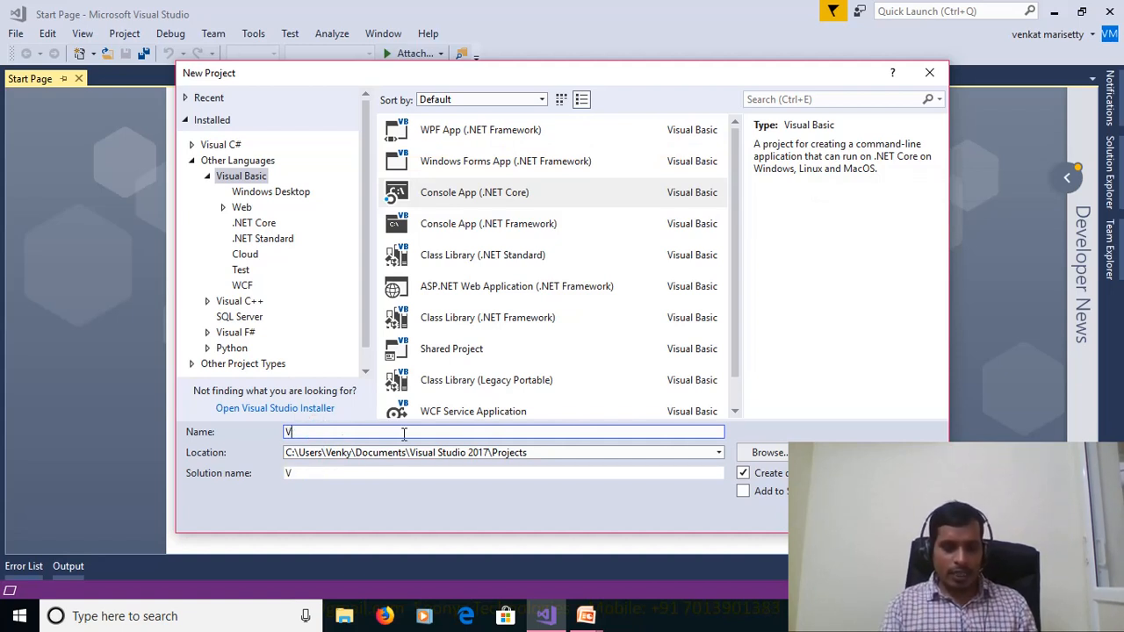
type("VBIntroduction")
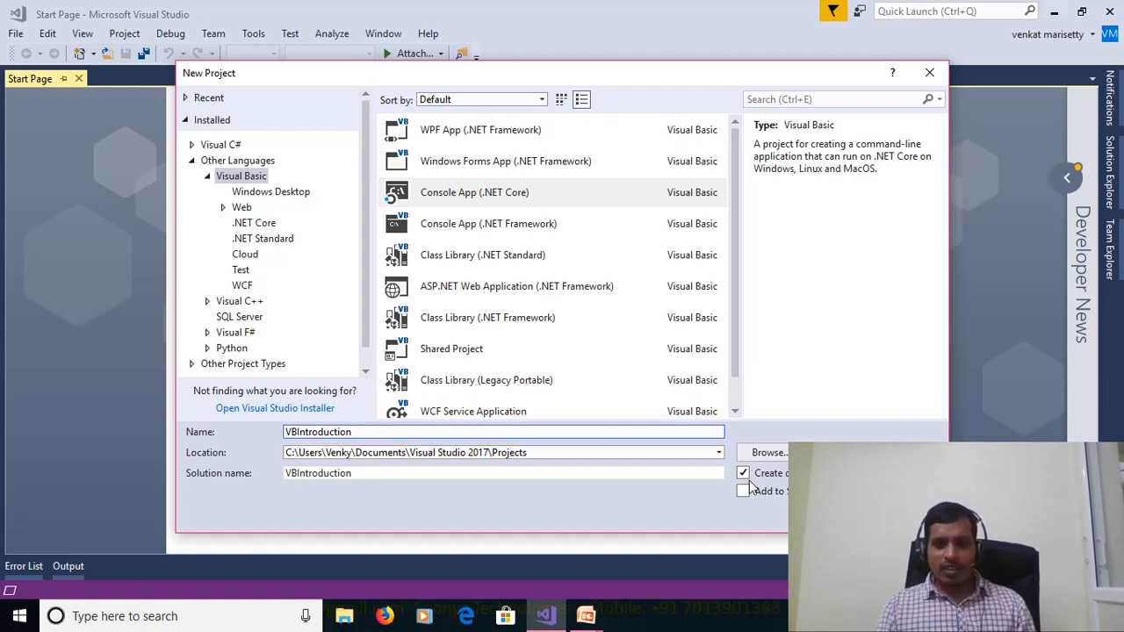
- Create the VBIntroduction project and bring Solution Explorer into view beside the code
key("Return")
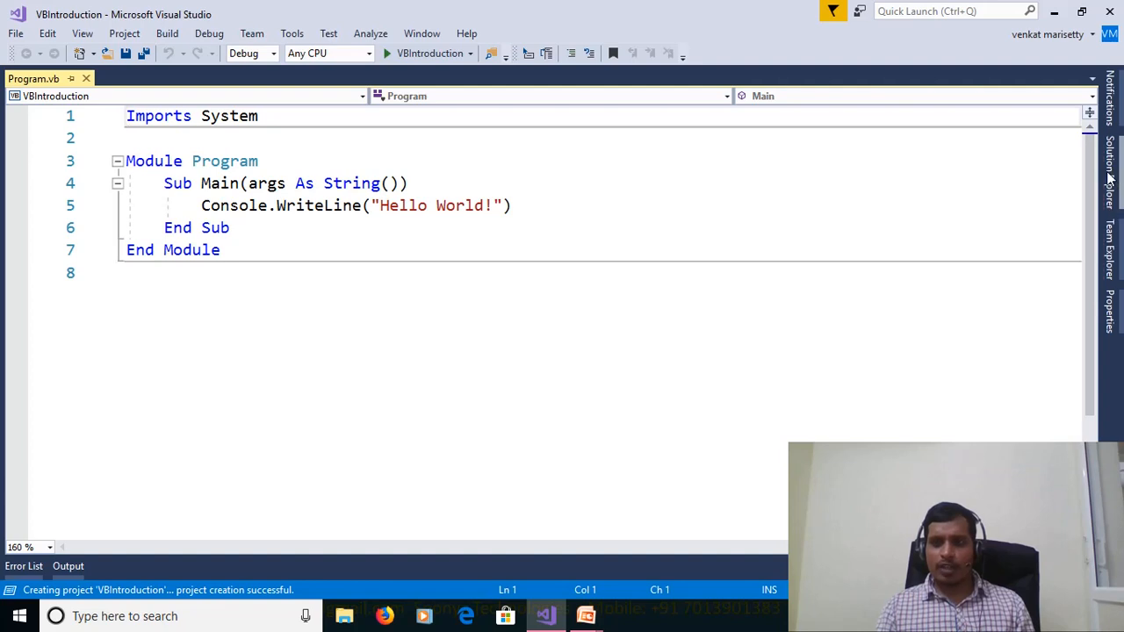
left_click(1111, 176)
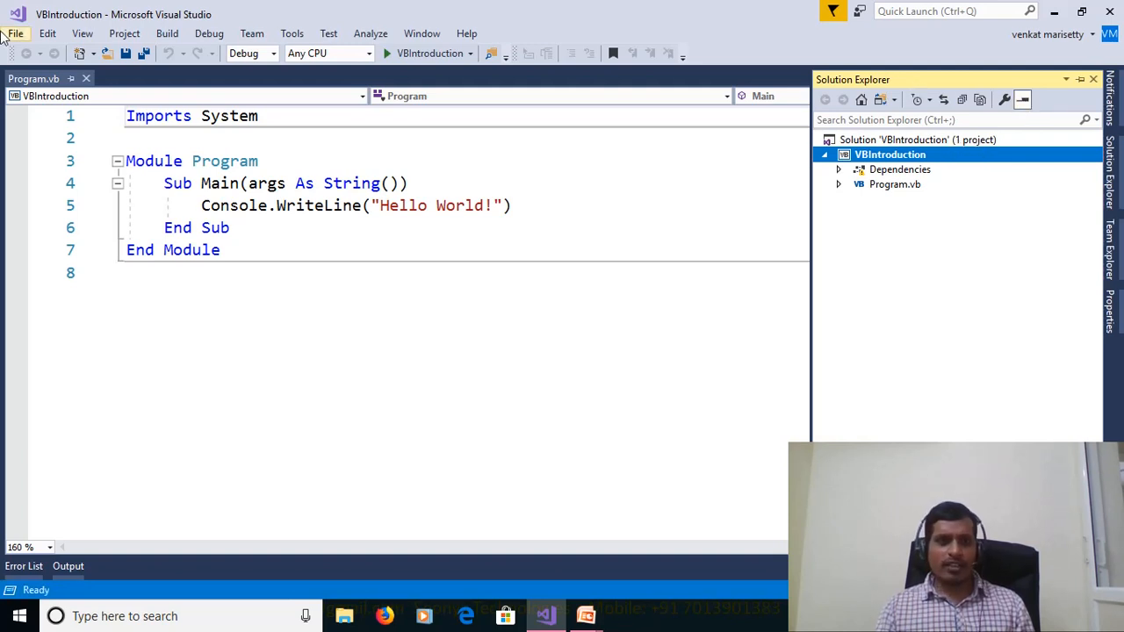
left_click(83, 33)
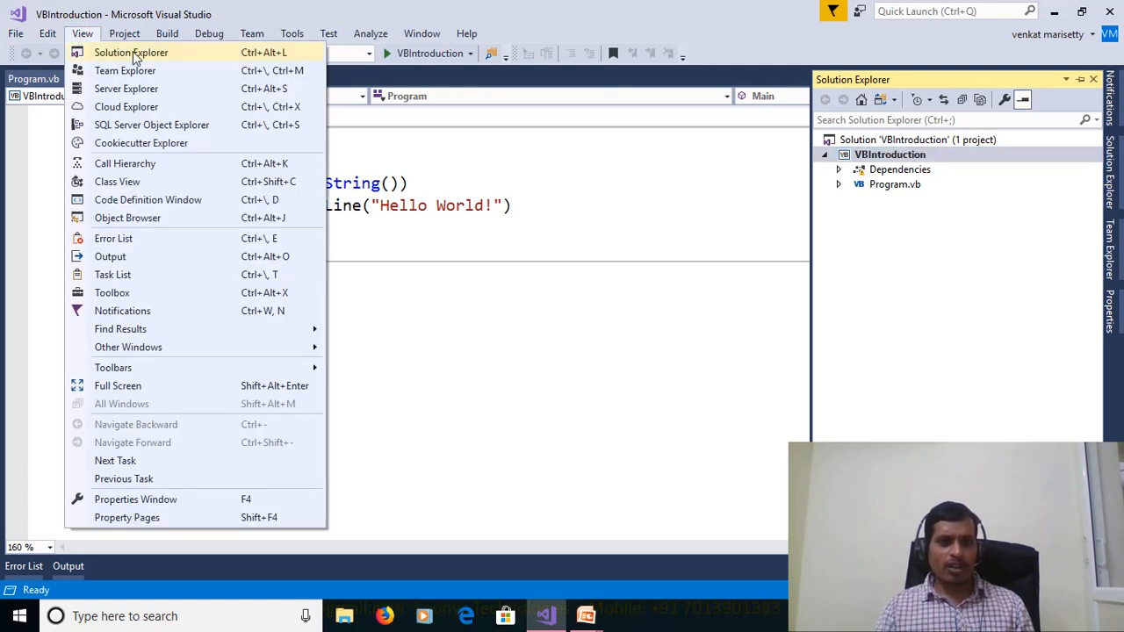
left_click(276, 55)
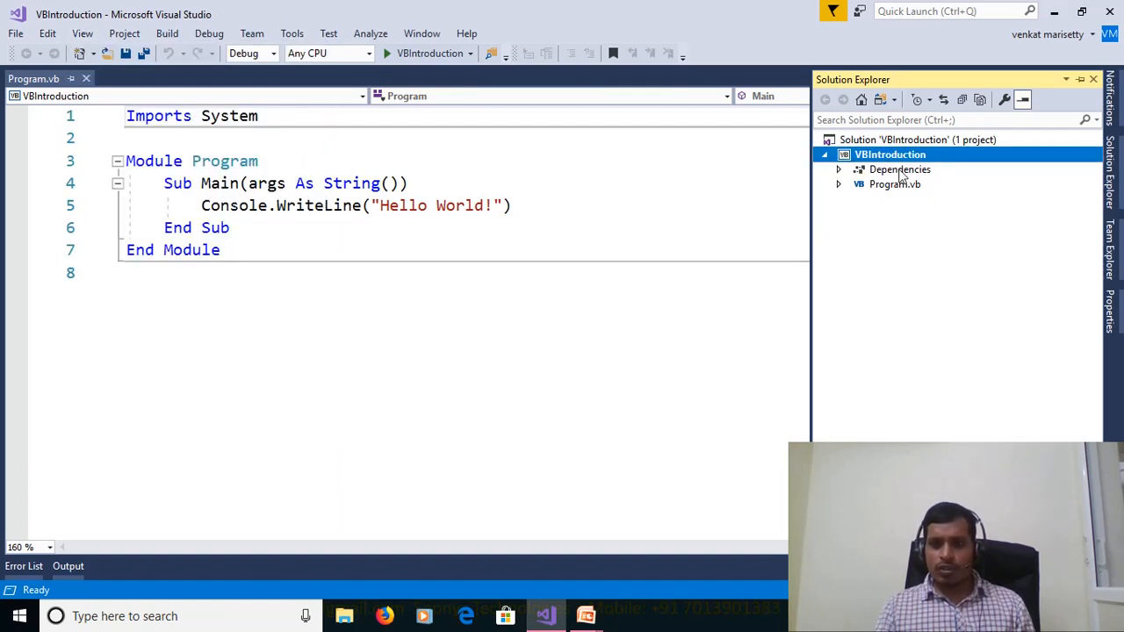
- Expand Dependencies > SDK > Microsoft.NETCore.App to browse its references, then collapse them again
left_click(838, 169)
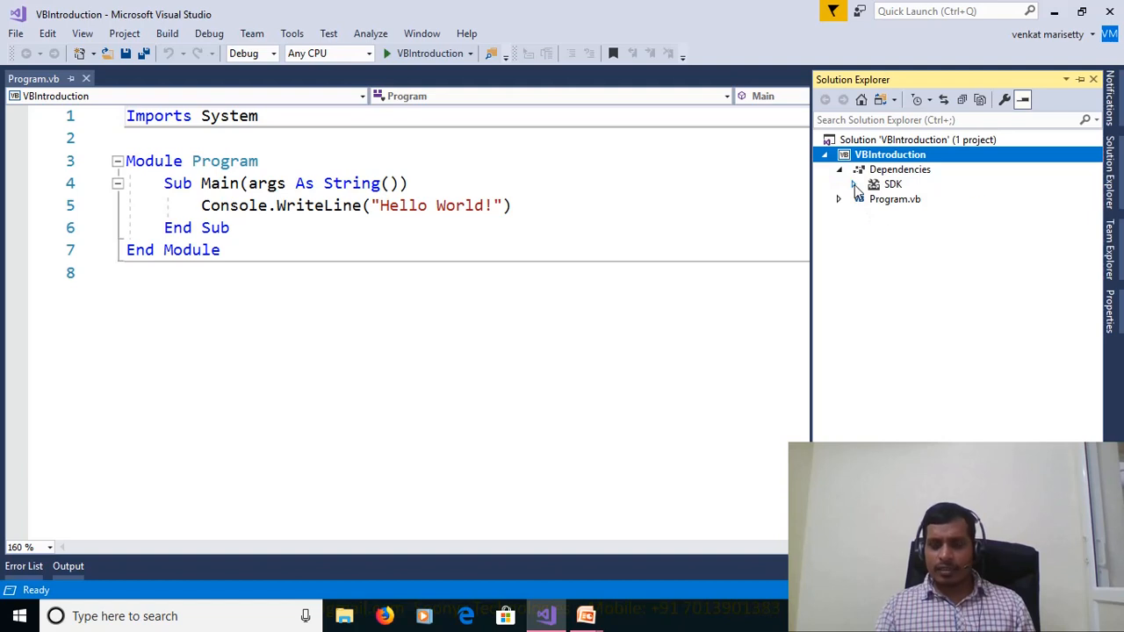
left_click(854, 184)
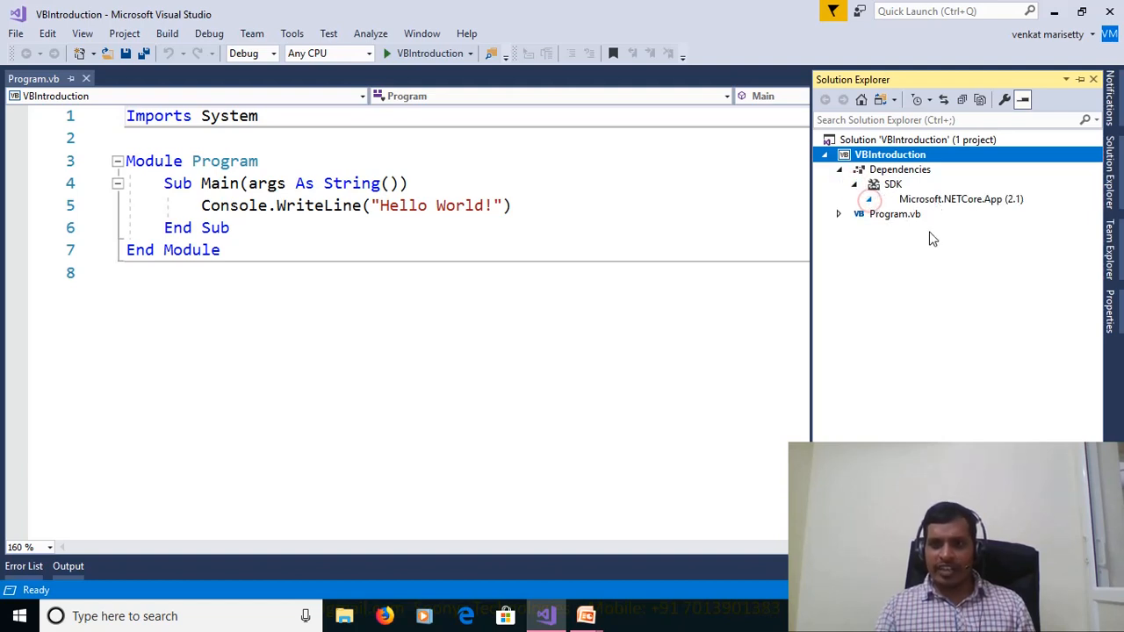
left_click(868, 199)
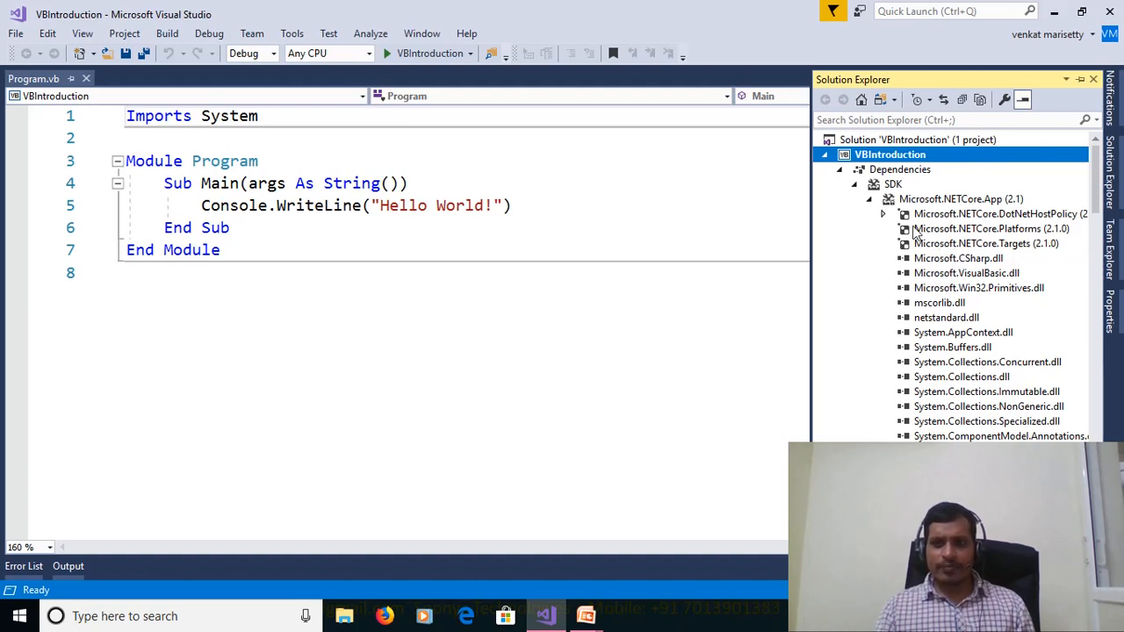
left_click(857, 185)
left_click(838, 169)
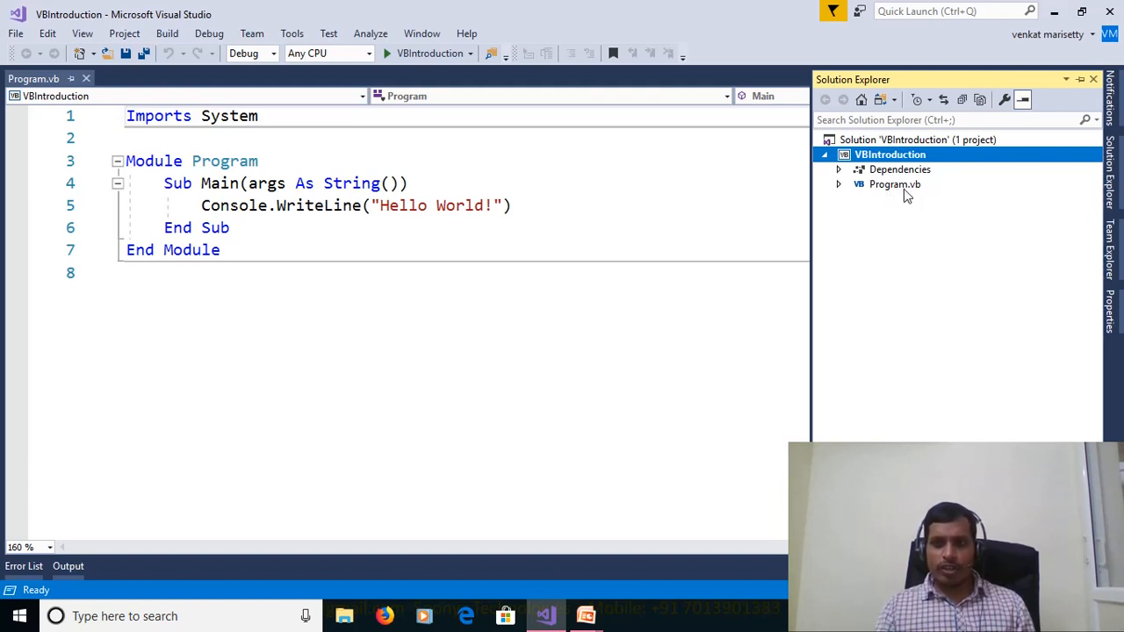
- Open Program.vb and mark the Imports System line with a namespace comment
double_click(895, 185)
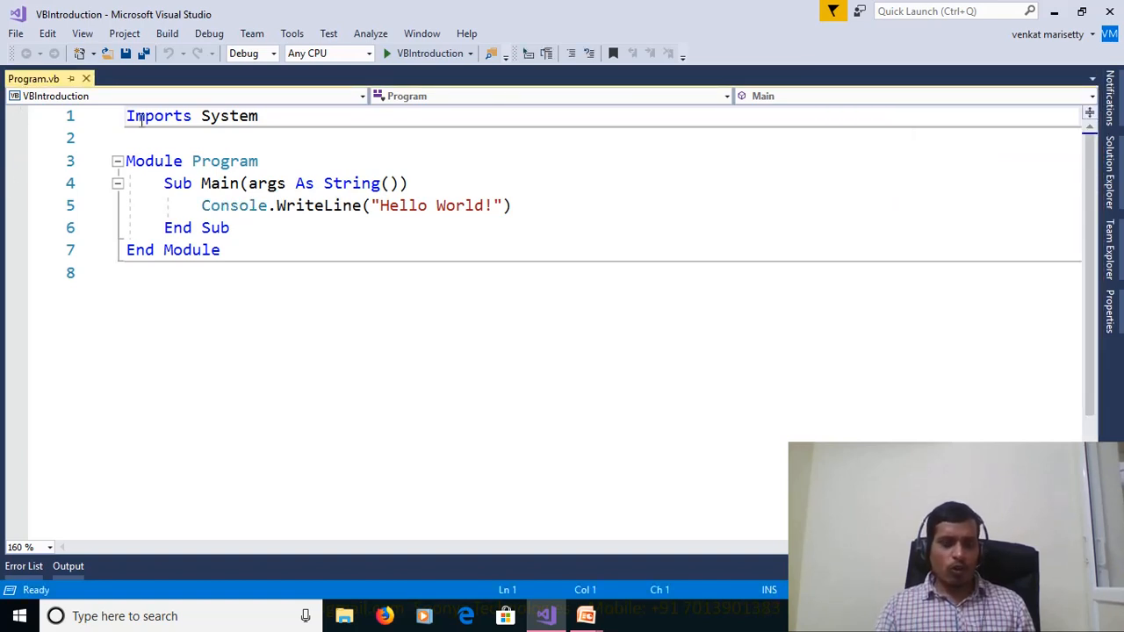
left_click_drag(258, 116, 126, 116)
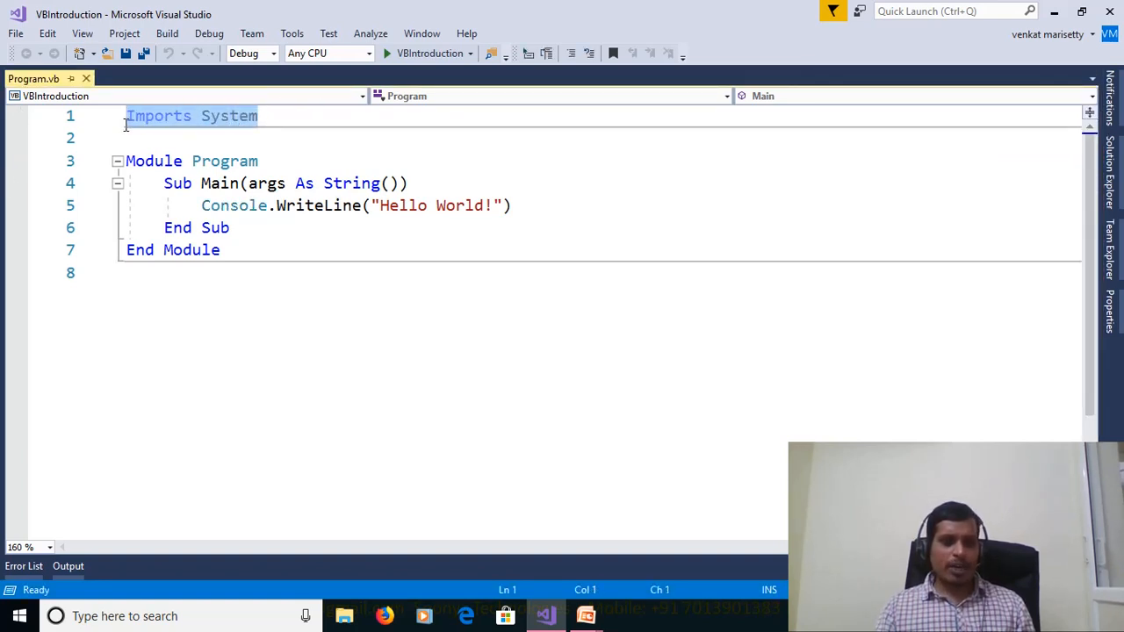
left_click(254, 139)
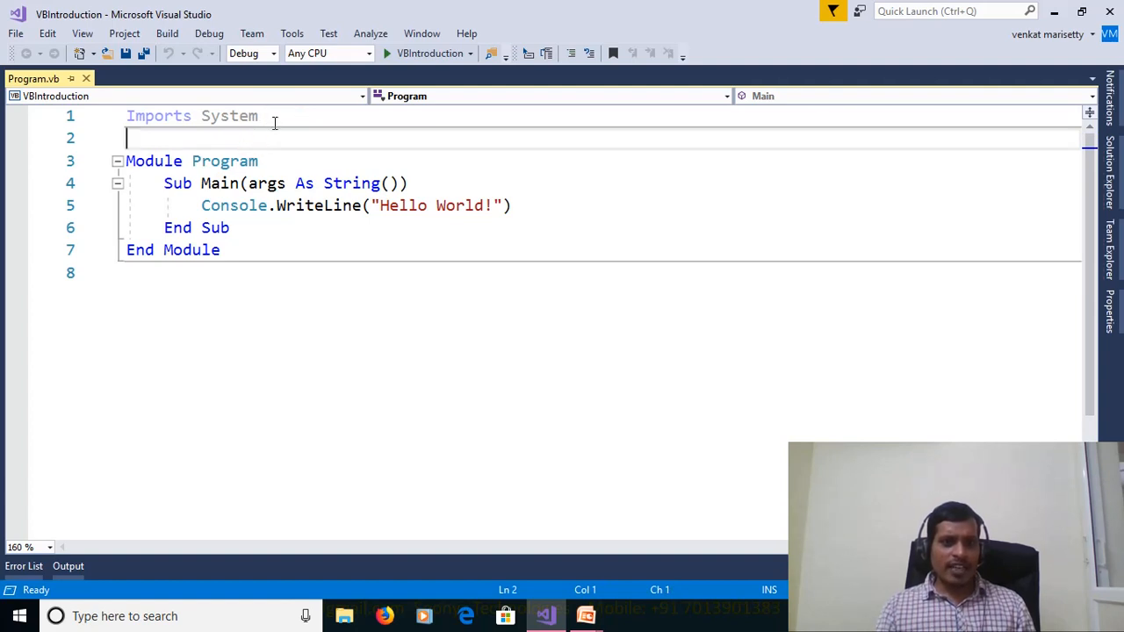
left_click(274, 118)
type("'namespace")
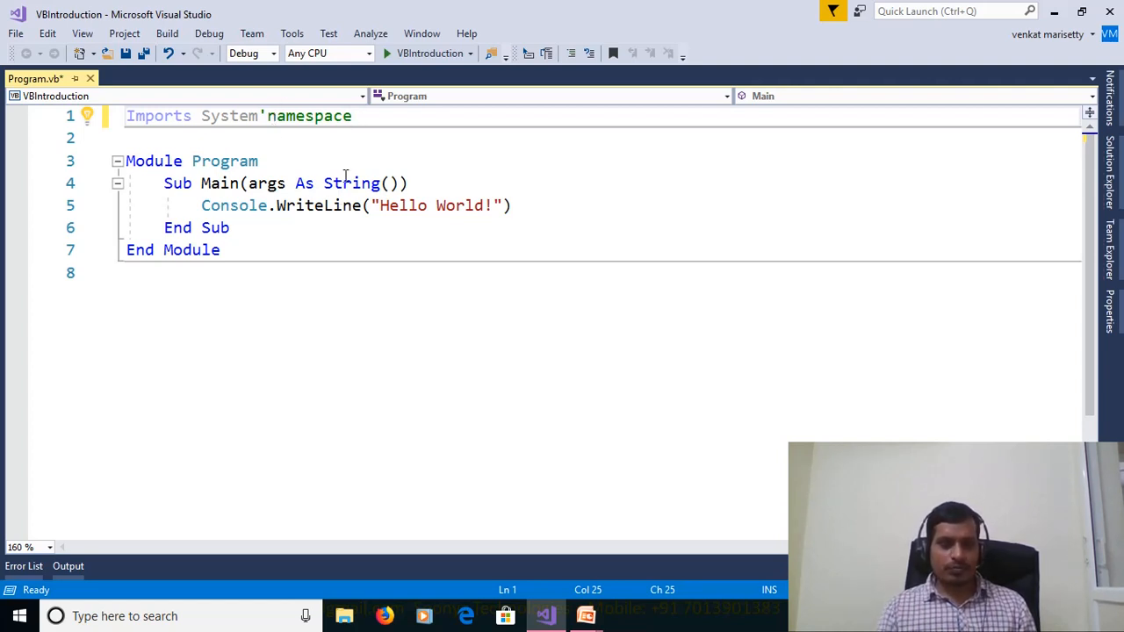
- Walk through Module Program, Sub Main, its args parameter and the Hello World print line, then show the Debug menu
double_click(204, 161)
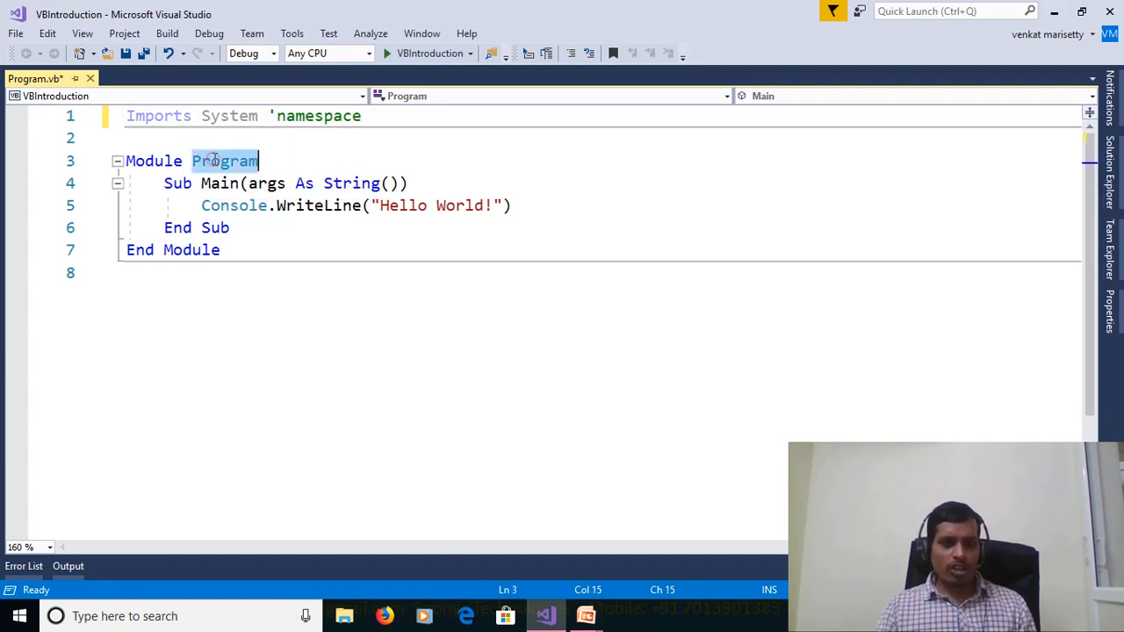
mouse_move(220, 184)
double_click(218, 184)
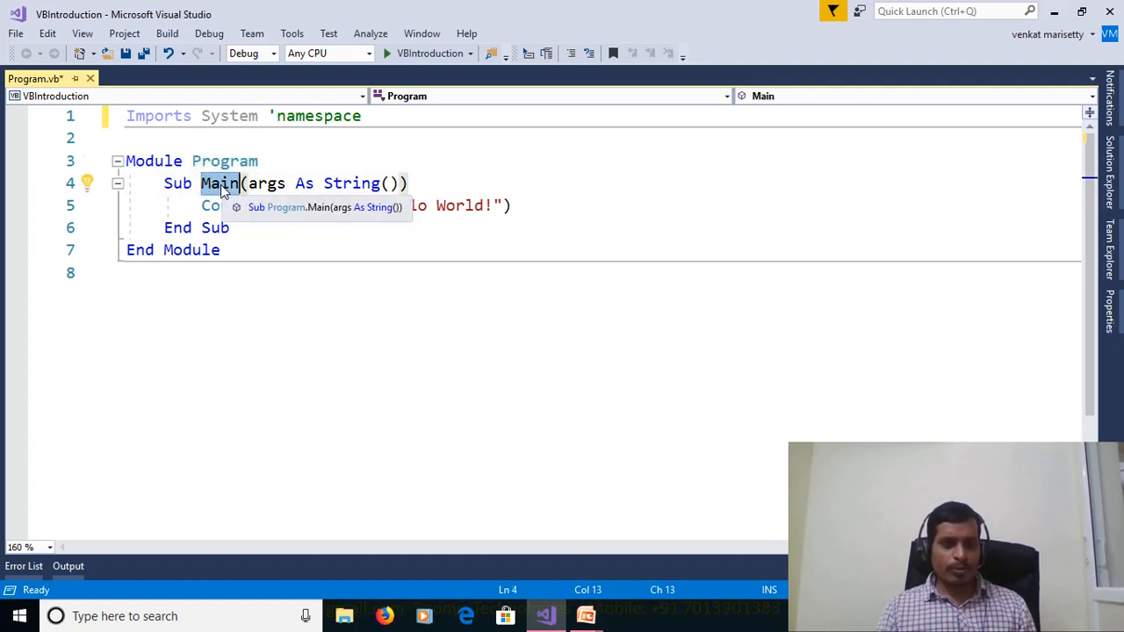
left_click(249, 183)
left_click_drag(250, 183, 401, 184)
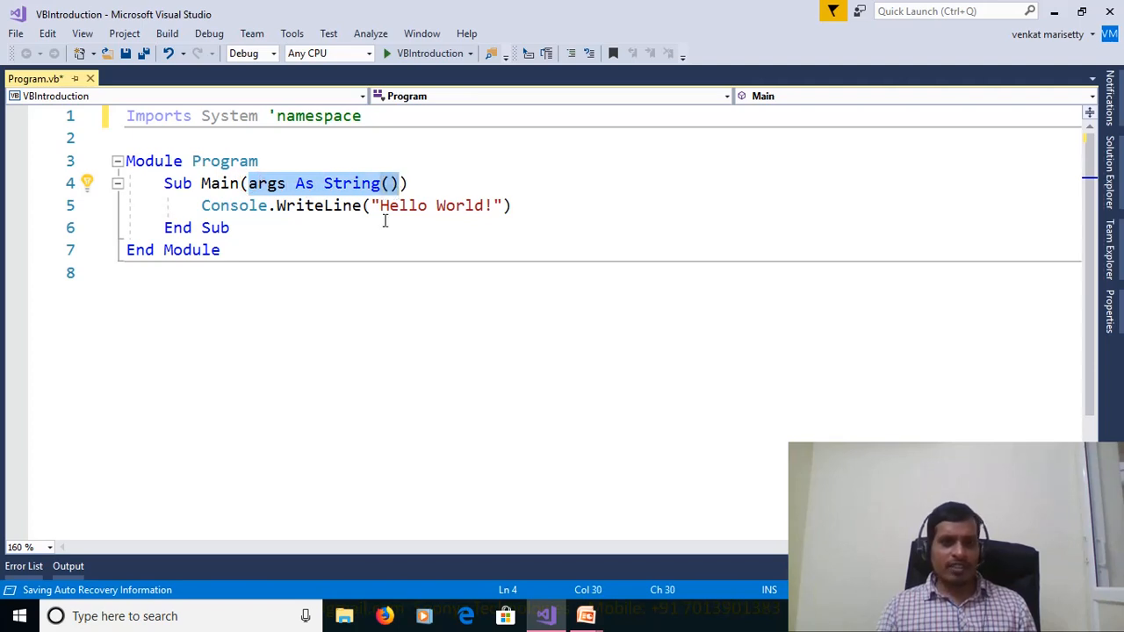
left_click(427, 163)
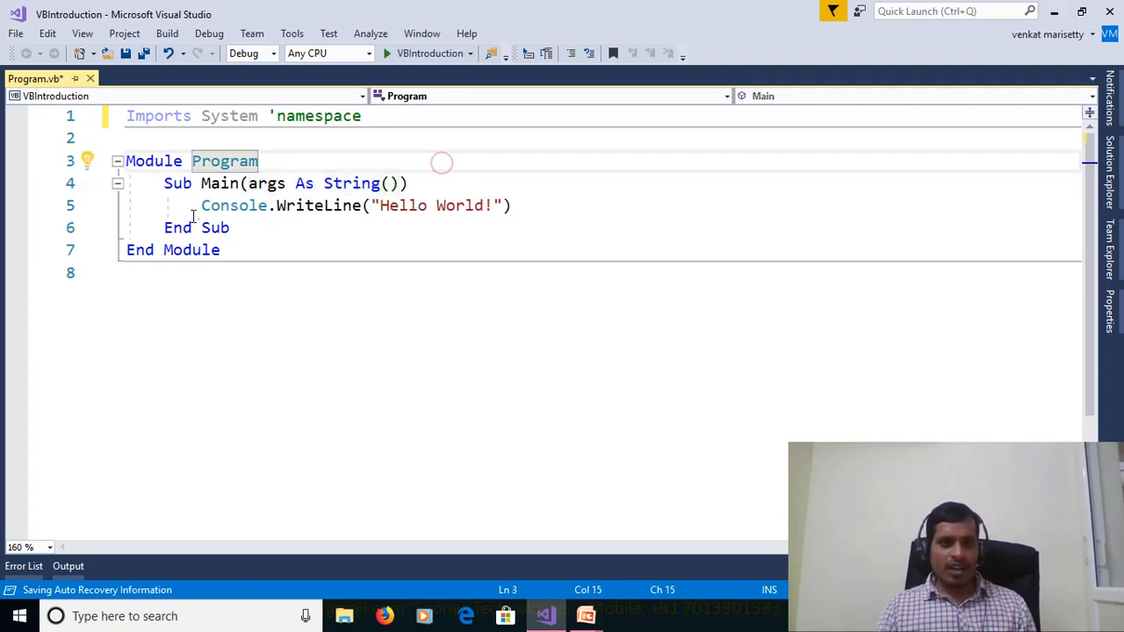
left_click_drag(201, 205, 516, 214)
left_click(537, 204)
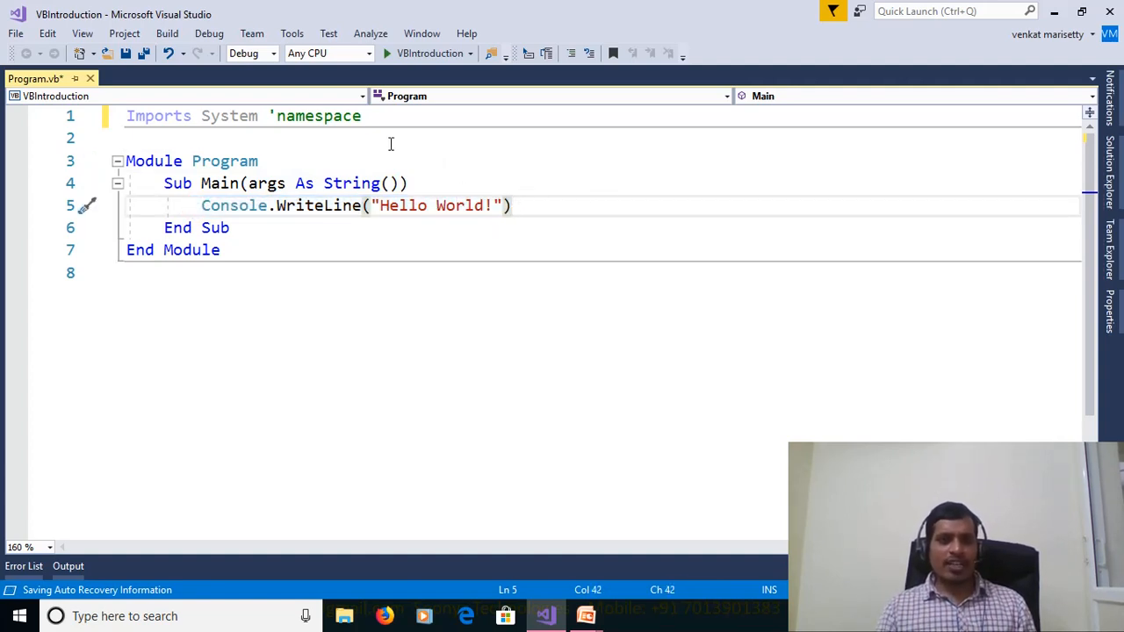
left_click(209, 33)
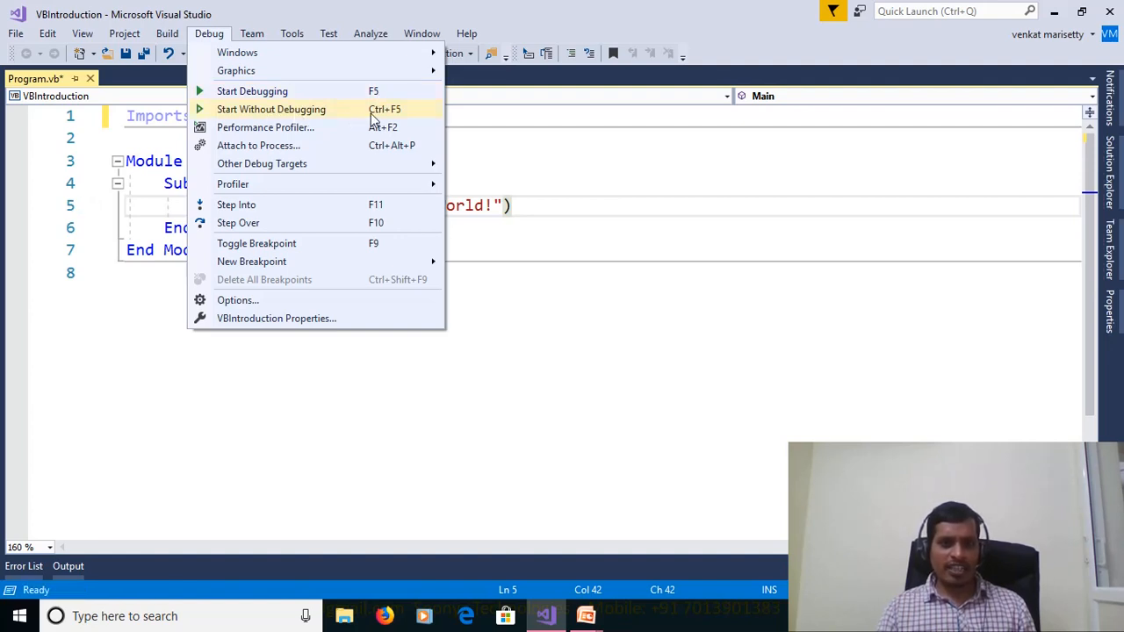
- Run without debugging so Hello World! prints, close the console, and switch toward the slides
left_click(285, 112)
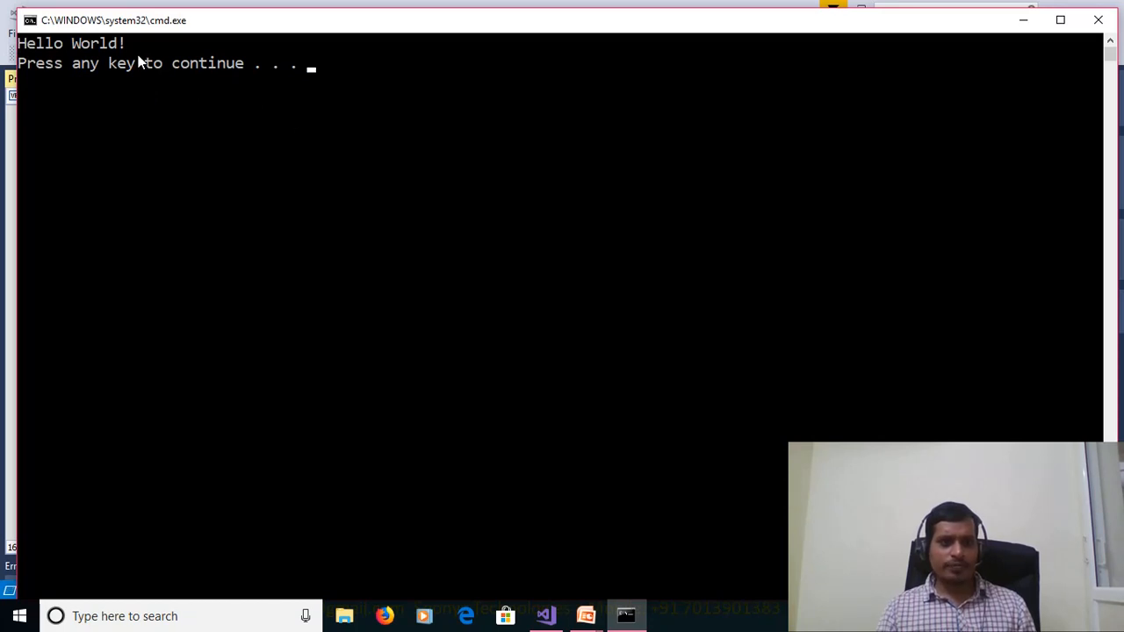
key("Return")
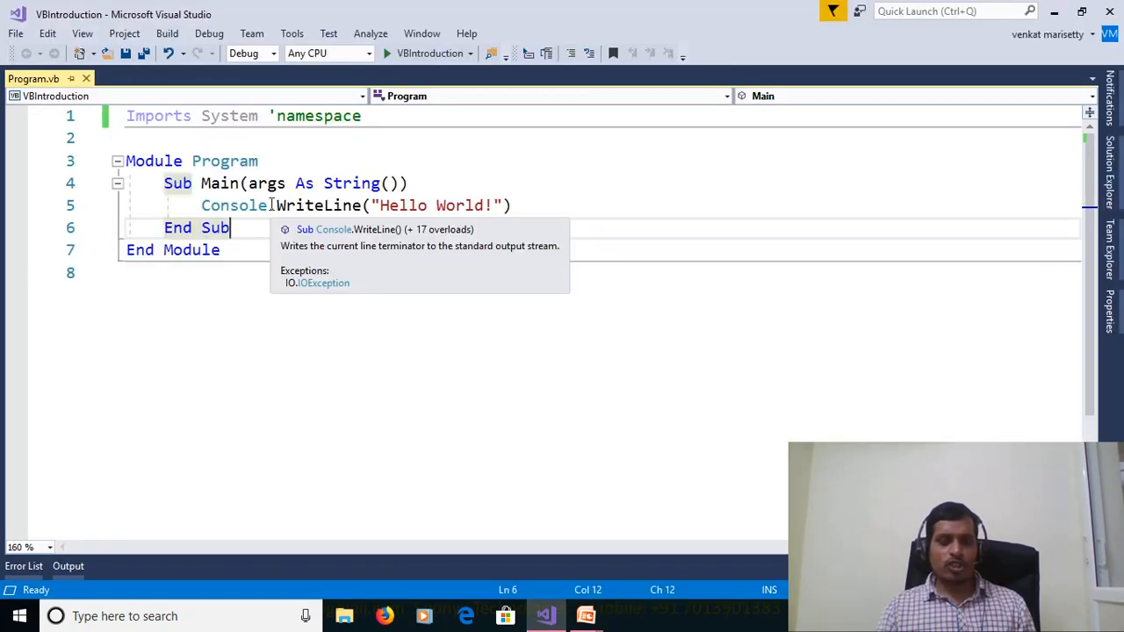
mouse_move(318, 206)
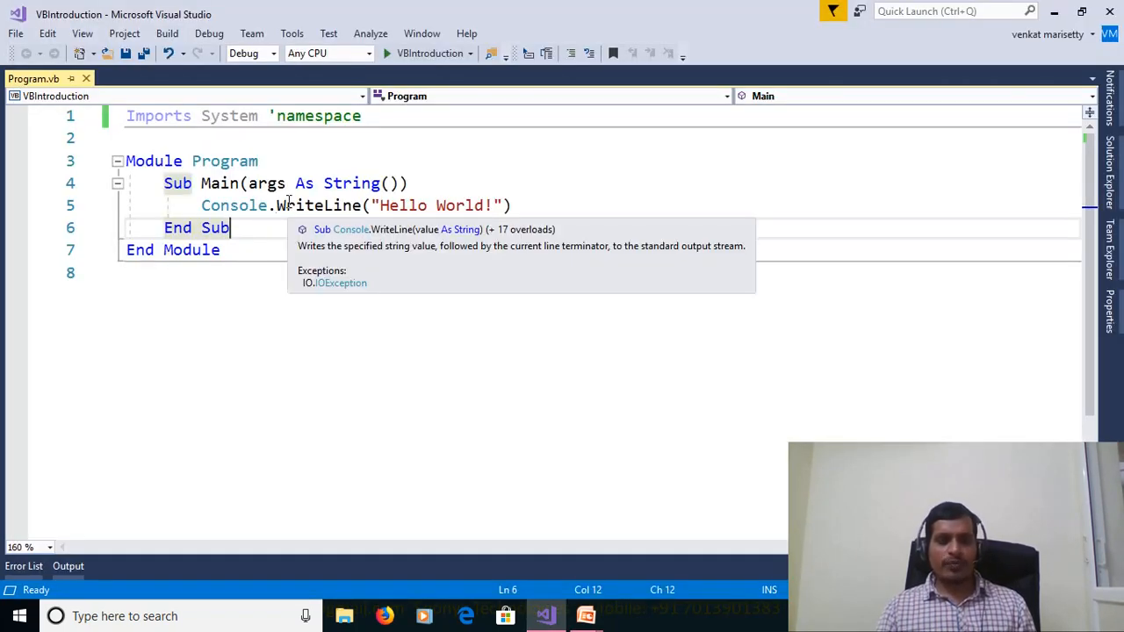
mouse_move(234, 206)
key("alt")
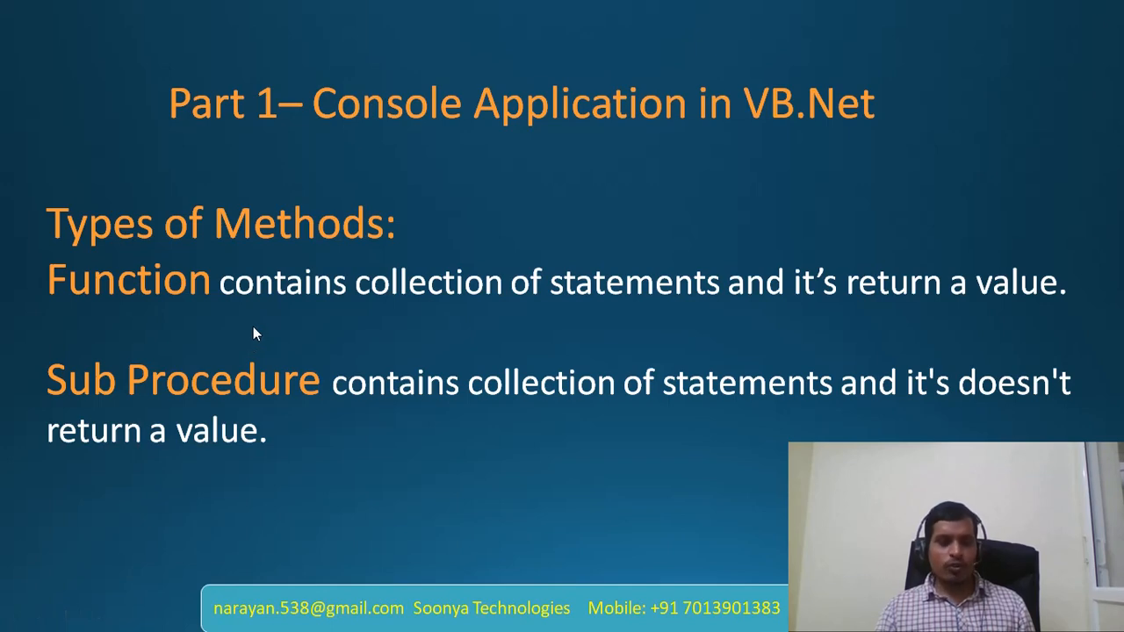
- Switch back from the Types of Methods slide to Program.vb in Visual Studio
key("alt+Tab")
- Above Main, write Sub Addition(ByVal i As Integer, ByVal j As Integer) and open its body
left_click(263, 160)
key("Return")
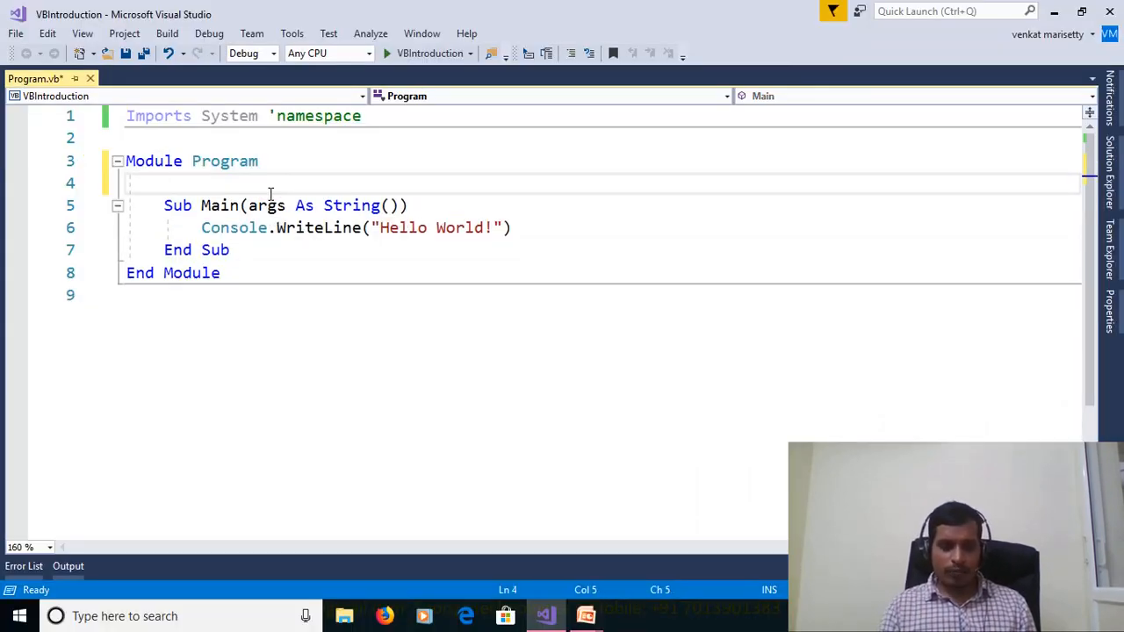
key("Return")
key("Return")
key("Up")
type("su")
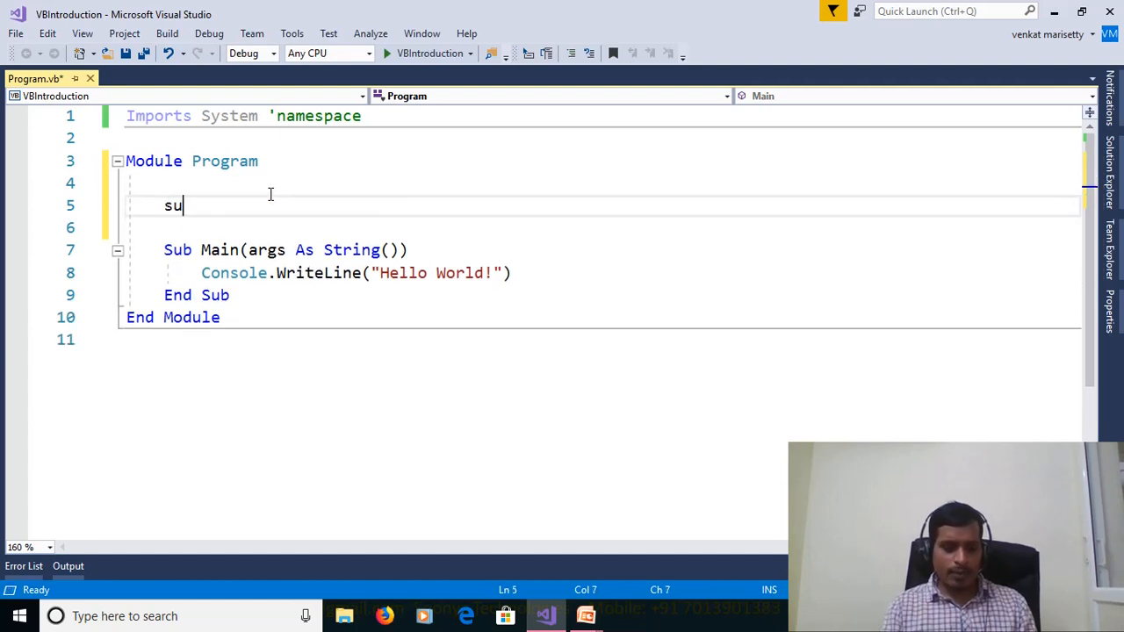
type("b Addition")
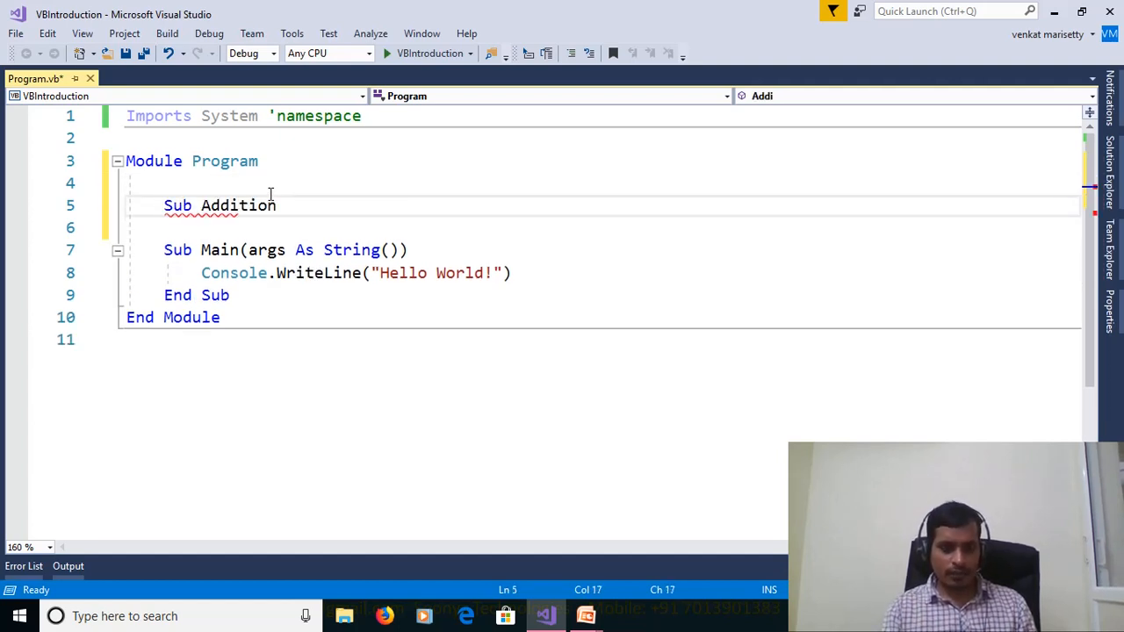
type("(")
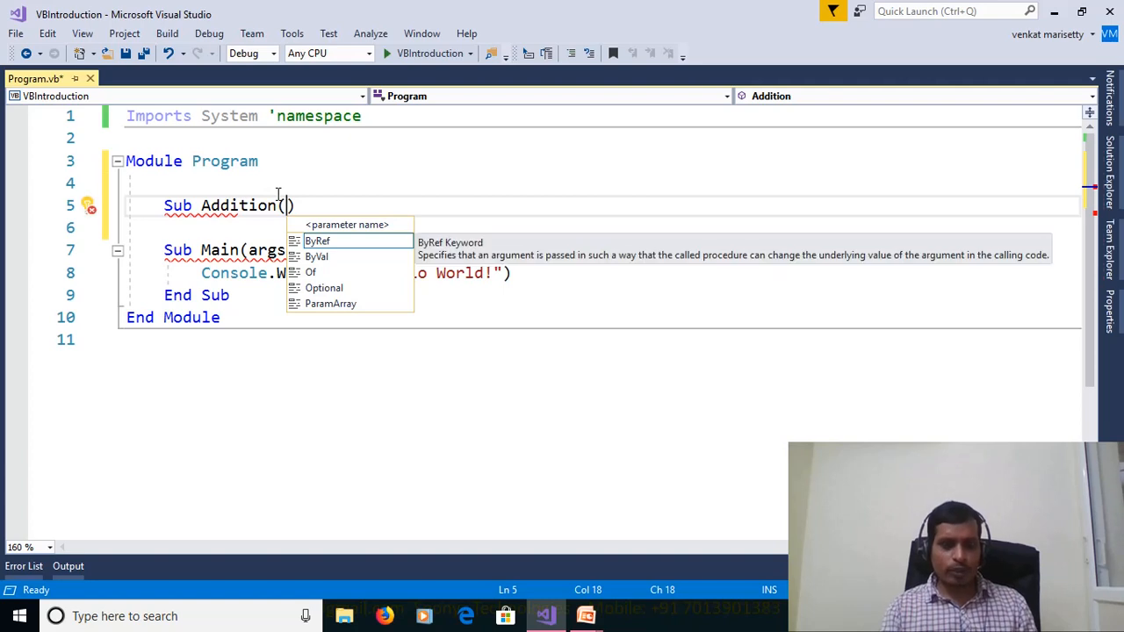
type("by")
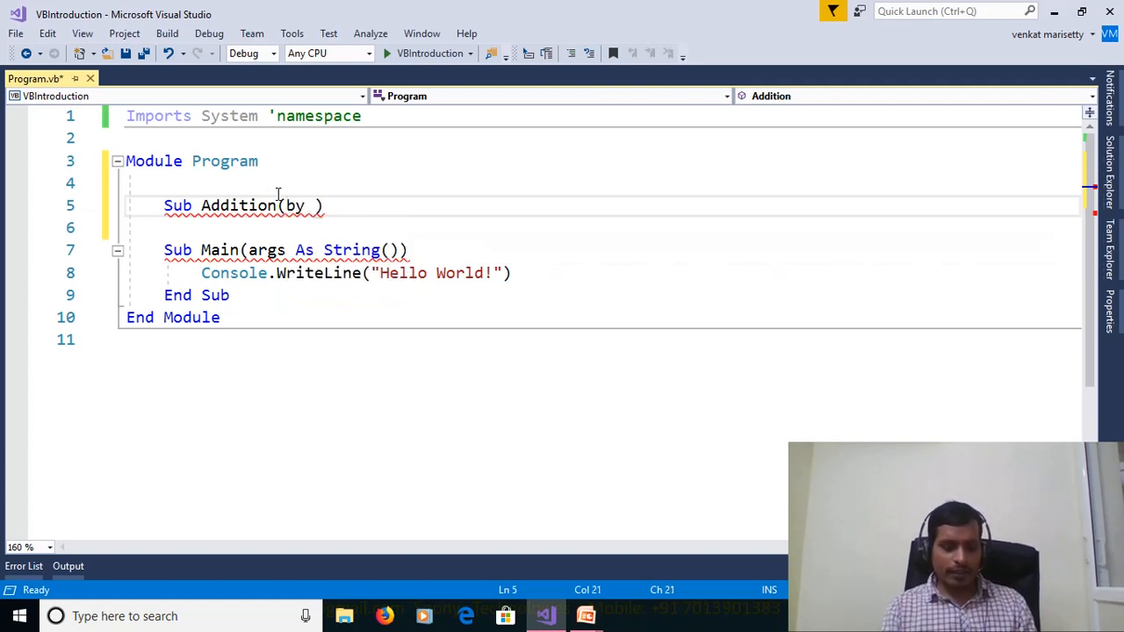
key("BackSpace")
key("BackSpace")
type("yval i As int")
key("Tab")
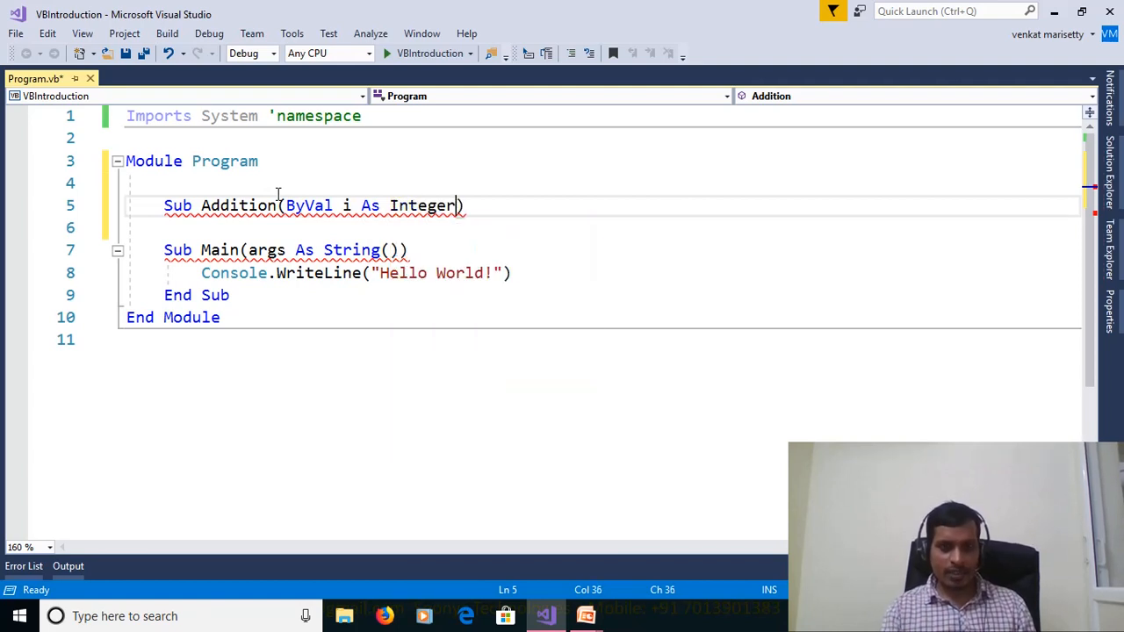
type(",byval j as in")
key("Tab")
key("End")
key("Return")
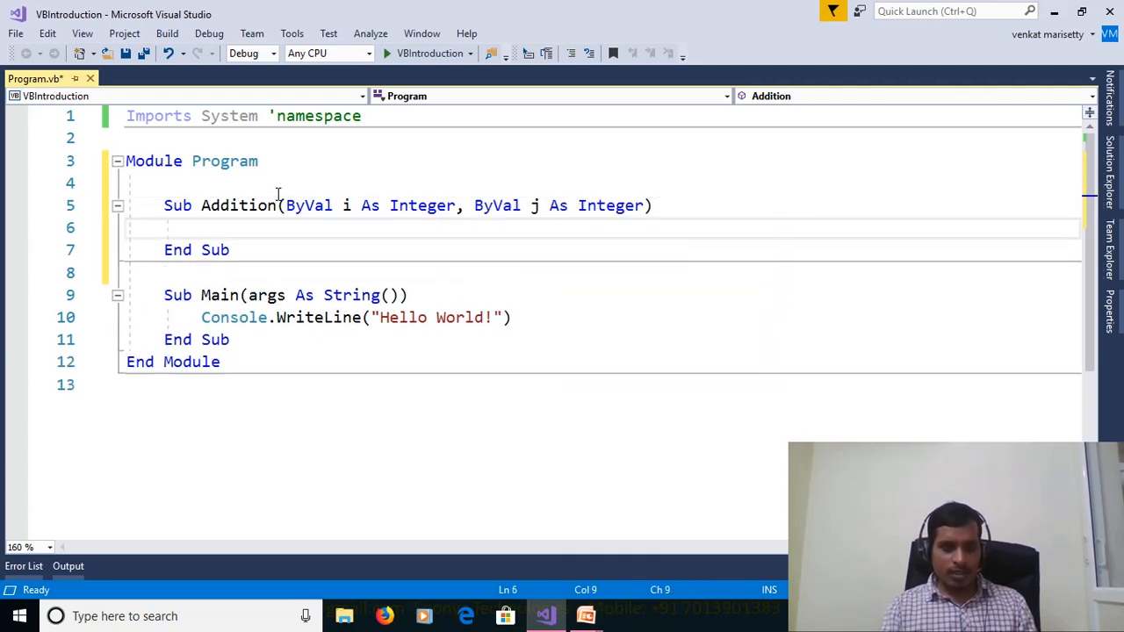
type("console.")
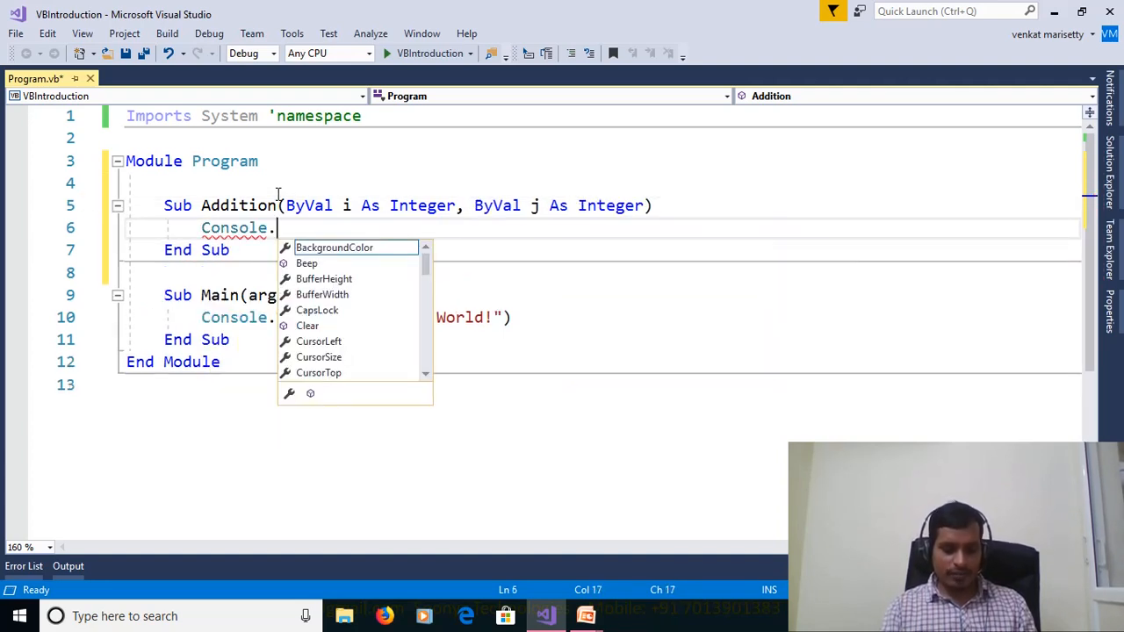
type("writel")
- Have Addition print the sum with Console.WriteLine($"add:{i + j}")
key("Tab")
type("($\"")
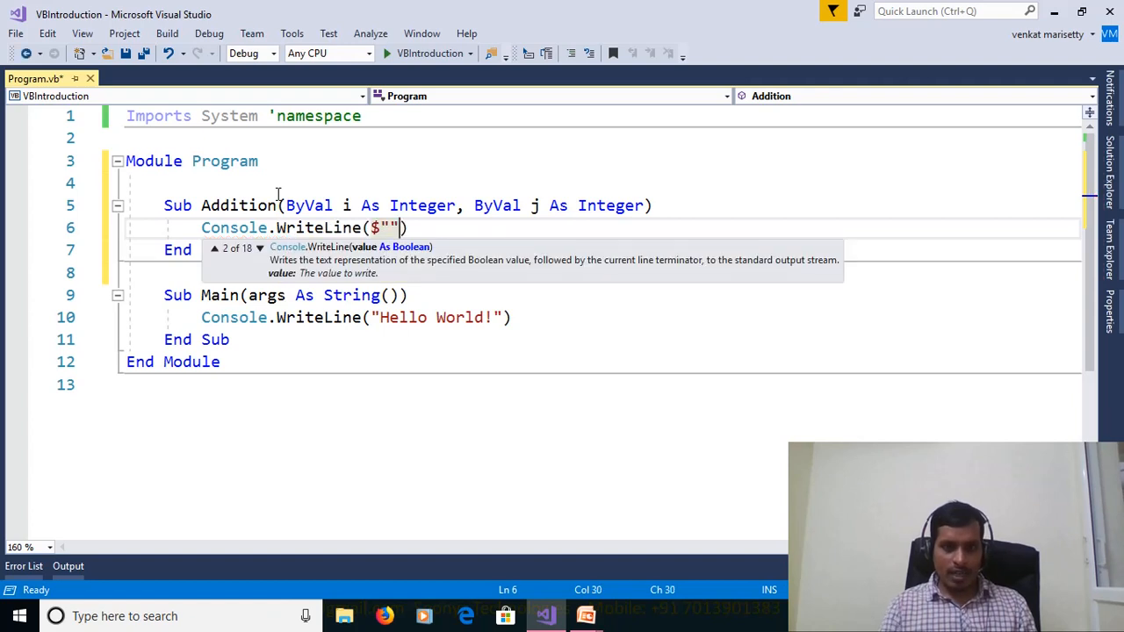
type("add:{")
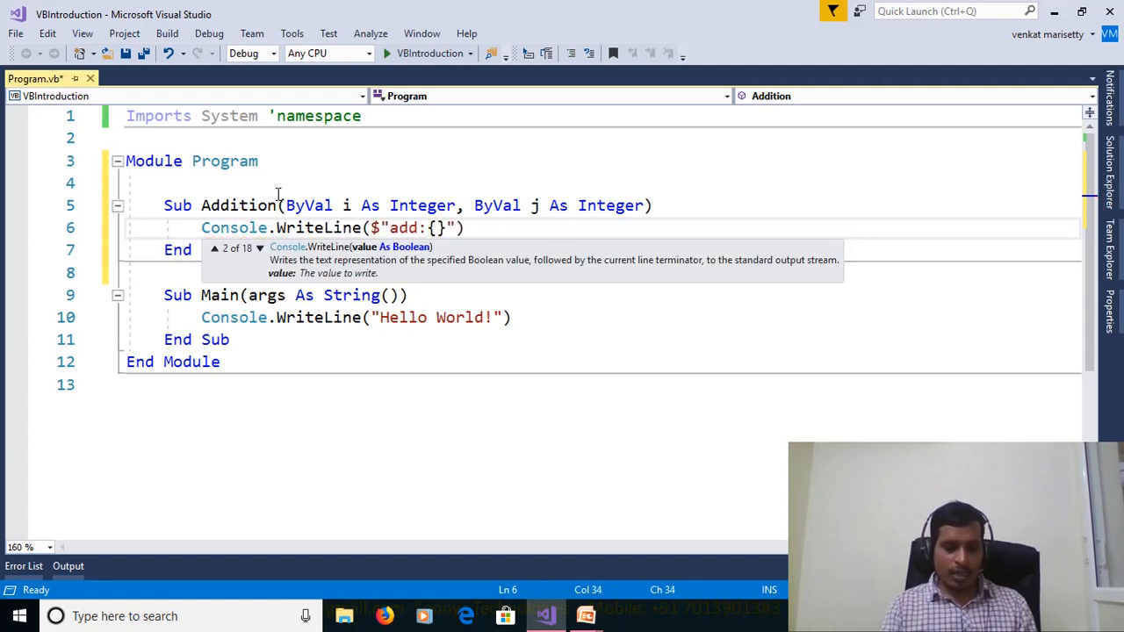
type("i + j")
left_click(243, 251)
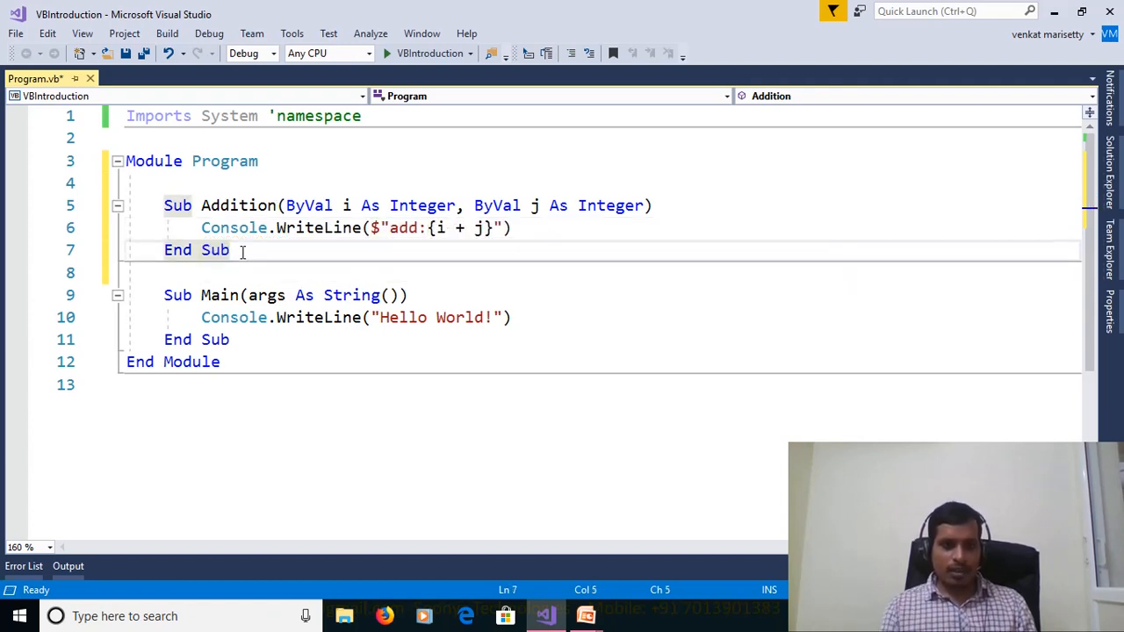
- Below Addition, write Function Mult(ByVal i As Integer, ByVal j As Integer) As Integer returning i * j
key("Return")
key("Return")
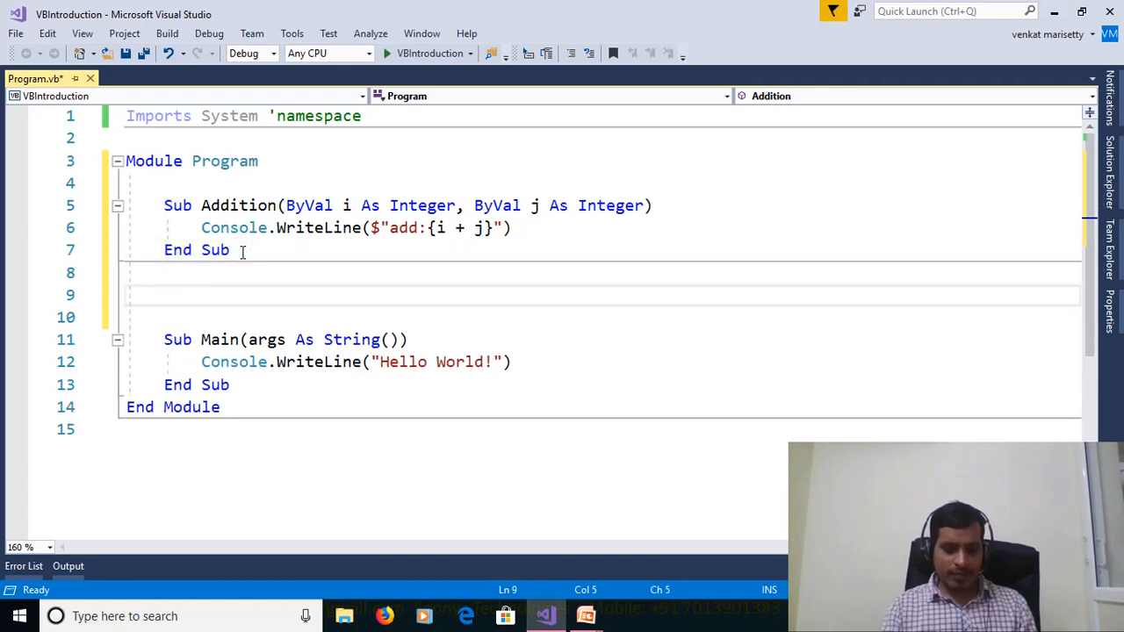
type("func")
key("Tab")
type("Mult(byv")
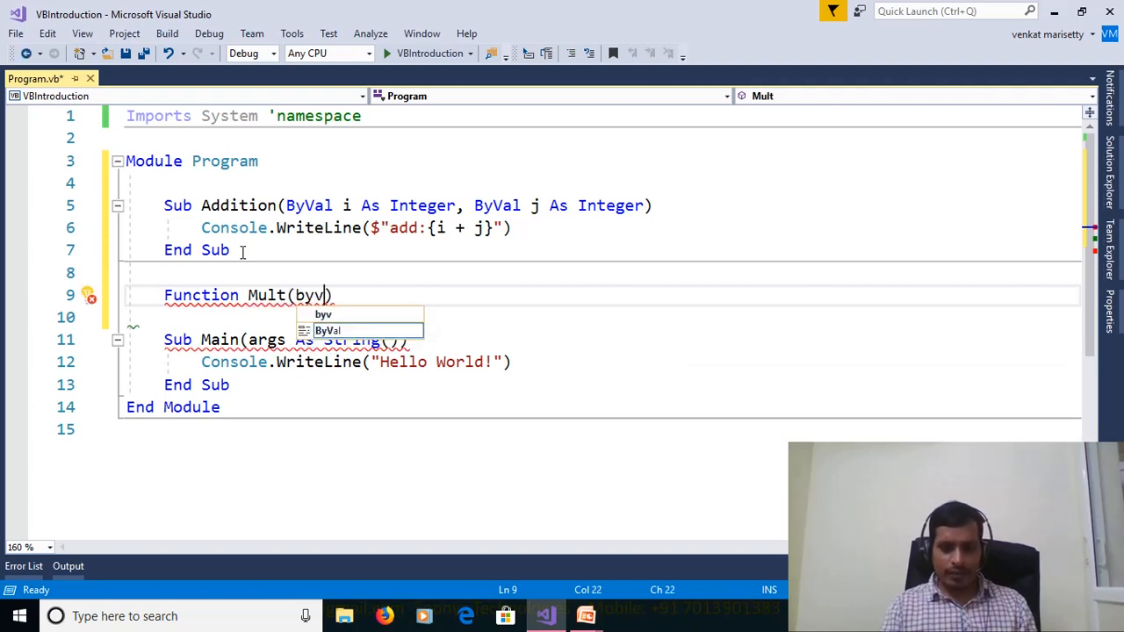
key("Tab")
type("i As ")
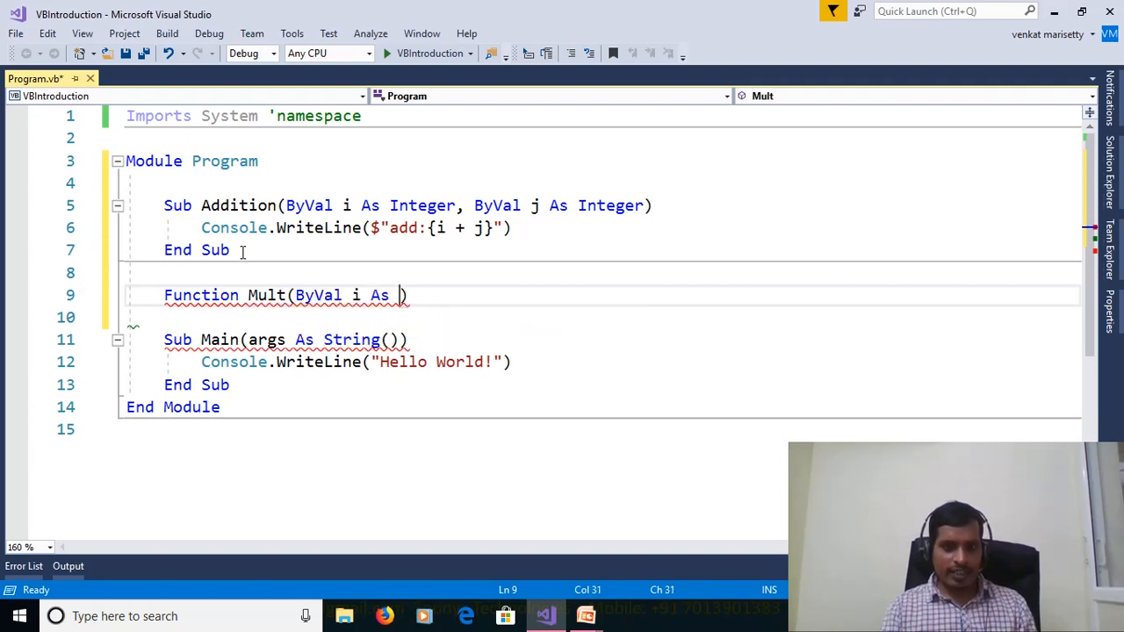
type("Integer ,")
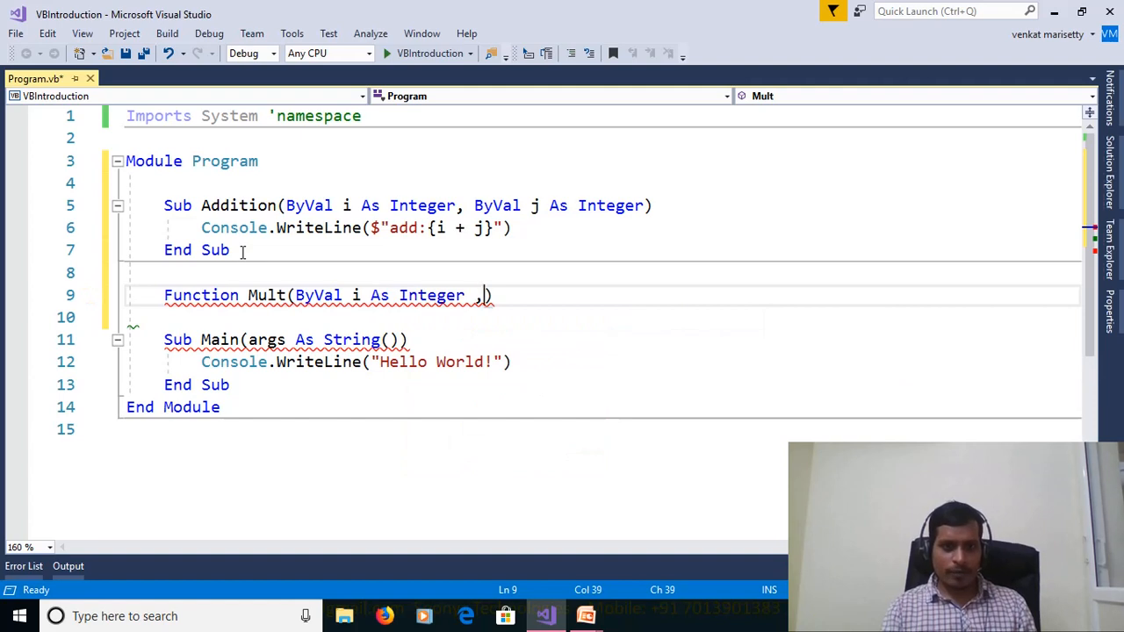
type("byval")
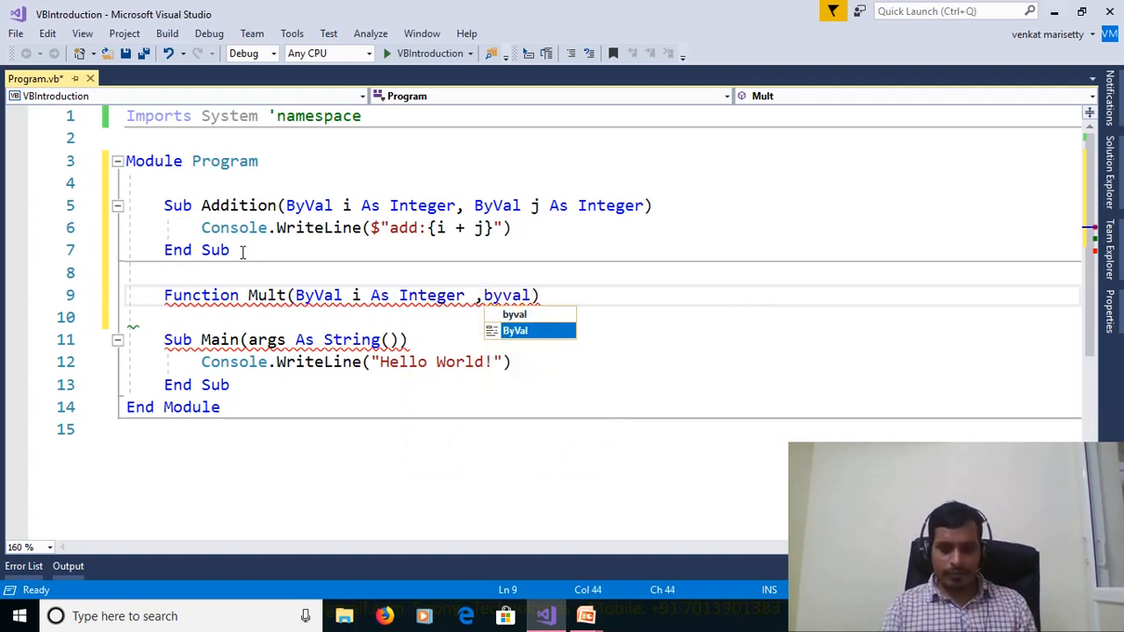
type("  as int")
key("Tab")
type(") As in")
key("Tab")
key("Return")
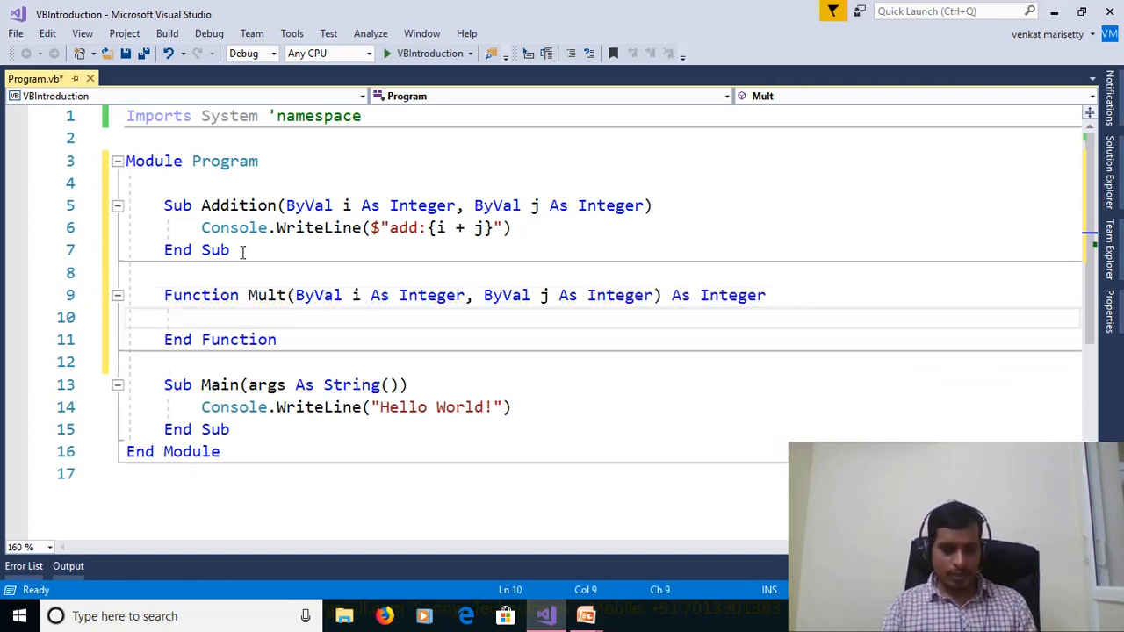
type("return i*j")
left_click(531, 406)
- In Main, call Addition(4, 5) after the Hello World line
key("Return")
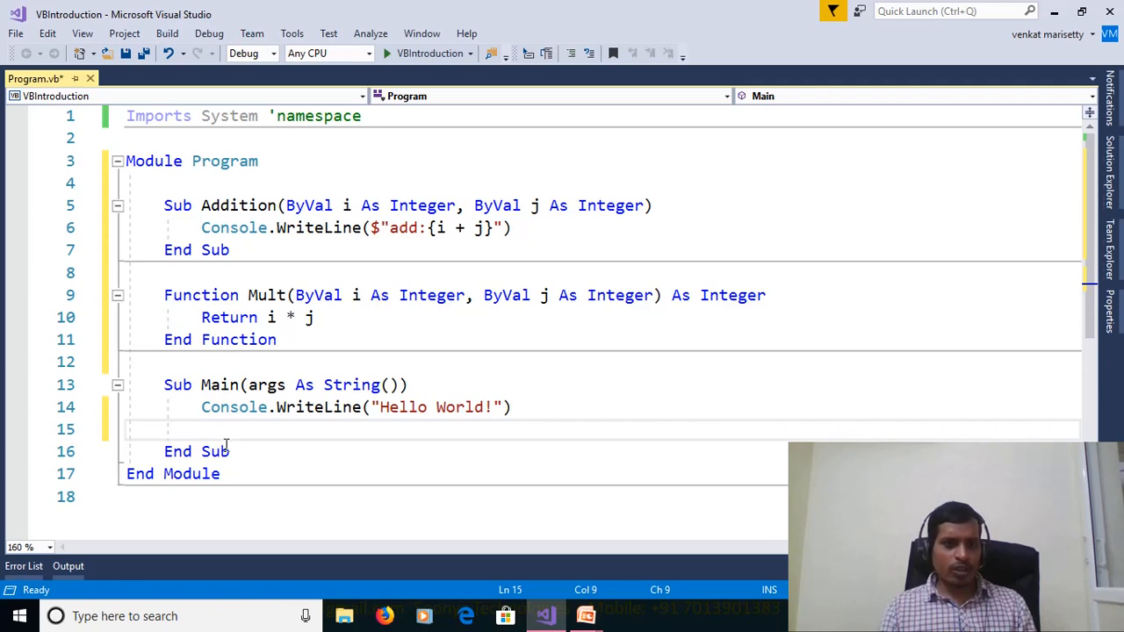
type("add(4,5")
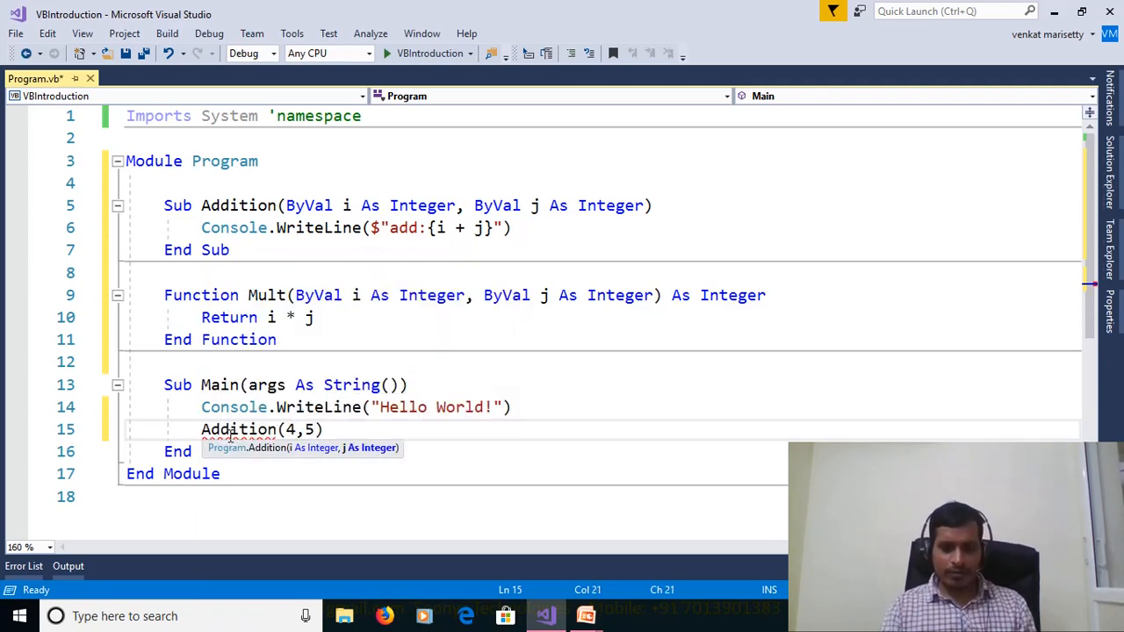
key("End")
key("Return")
type("mult")
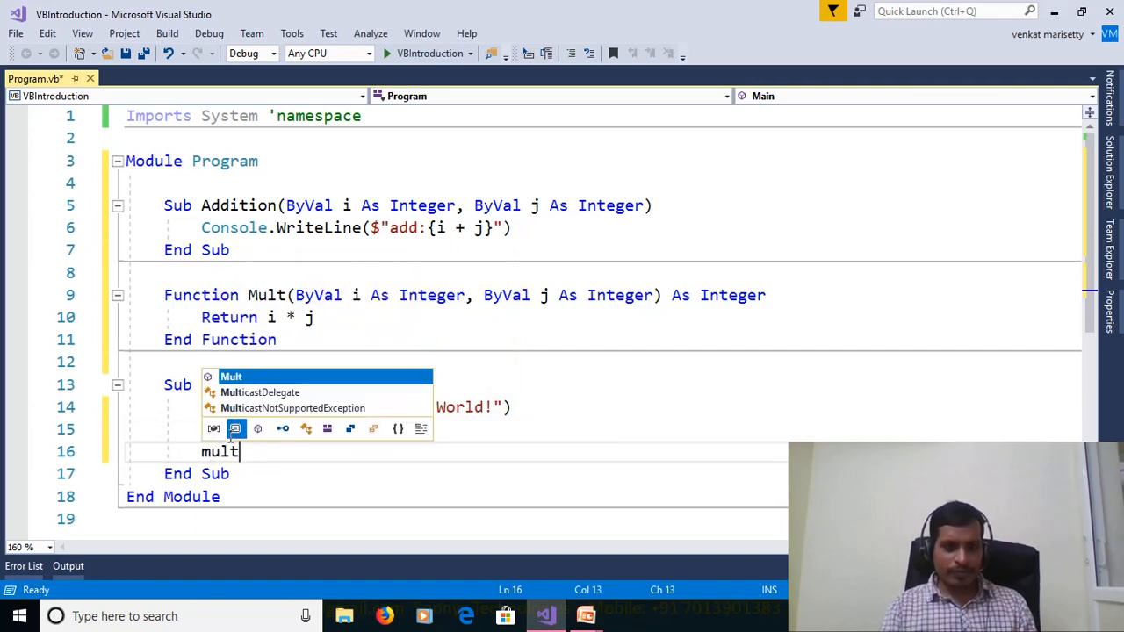
type("(")
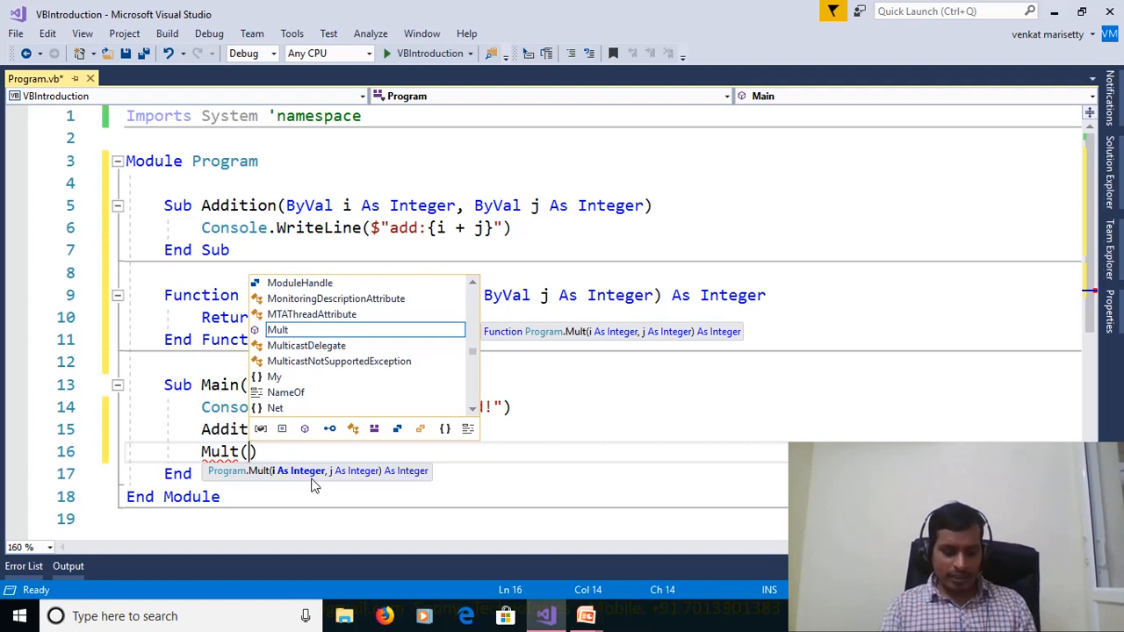
type("4,5")
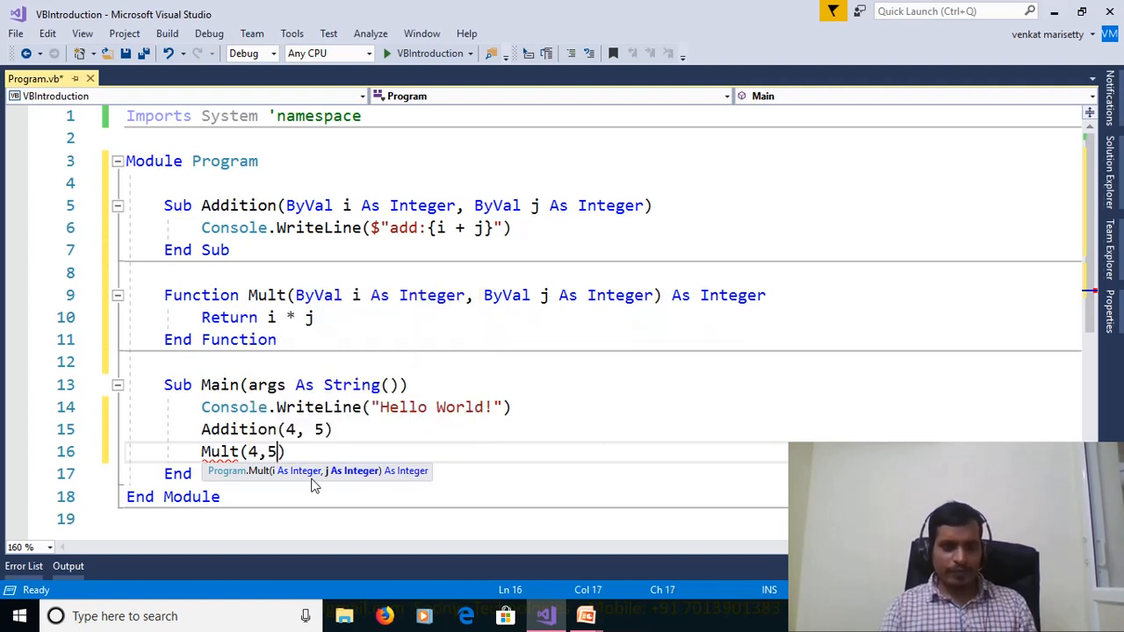
- Declare Dim result As Integer = Mult(4, 5) and print it with Console.WriteLine($"mult:{result}")
left_click(201, 452)
type("=")
key("Home")
type("dim")
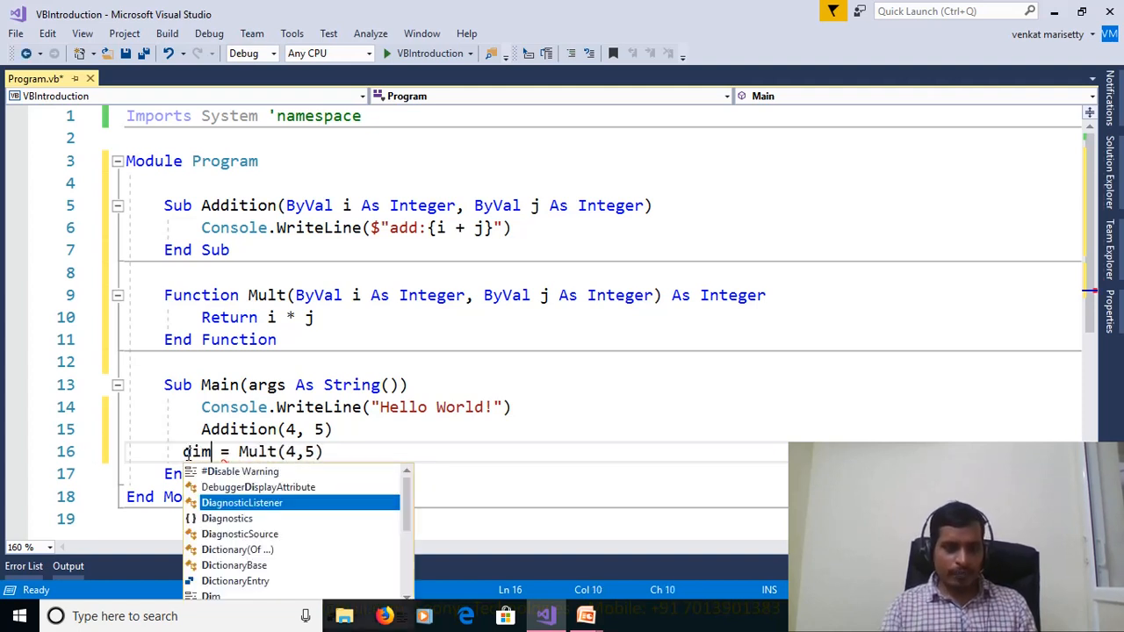
type(" result ")
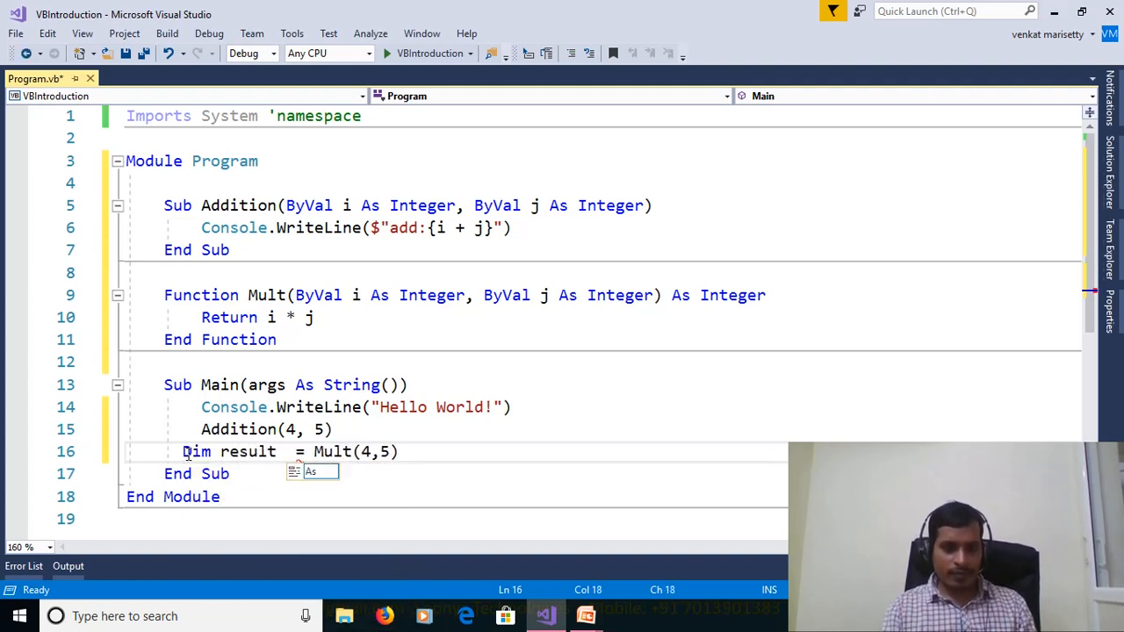
type("As int")
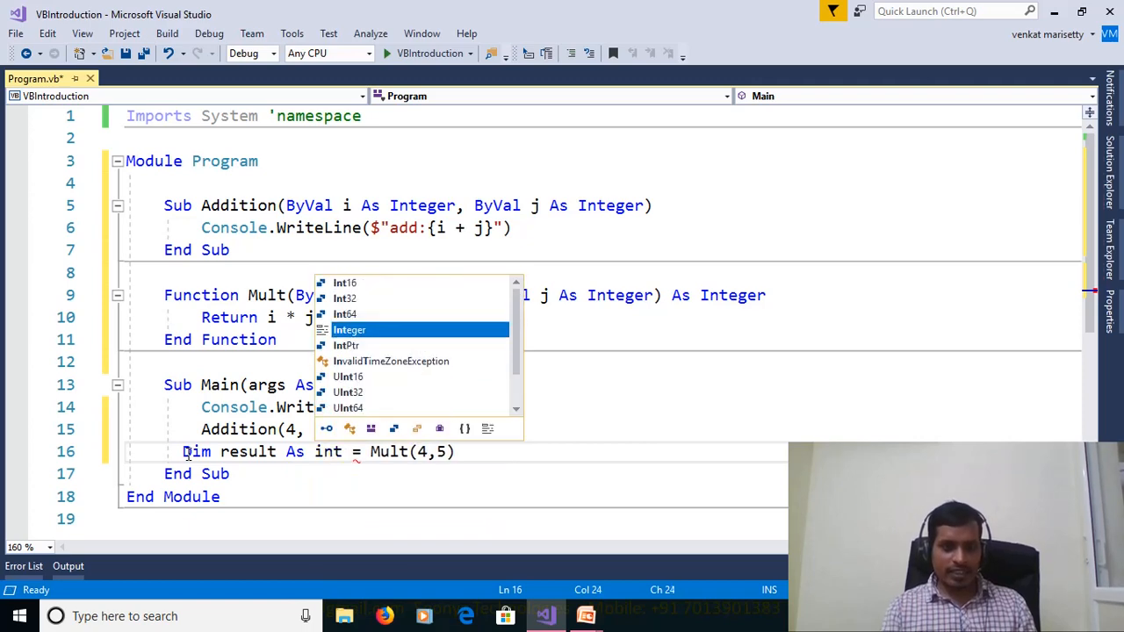
key("Tab")
key("End")
key("Return")
type("conso.writel")
key("Tab")
type("($\"mult:{")
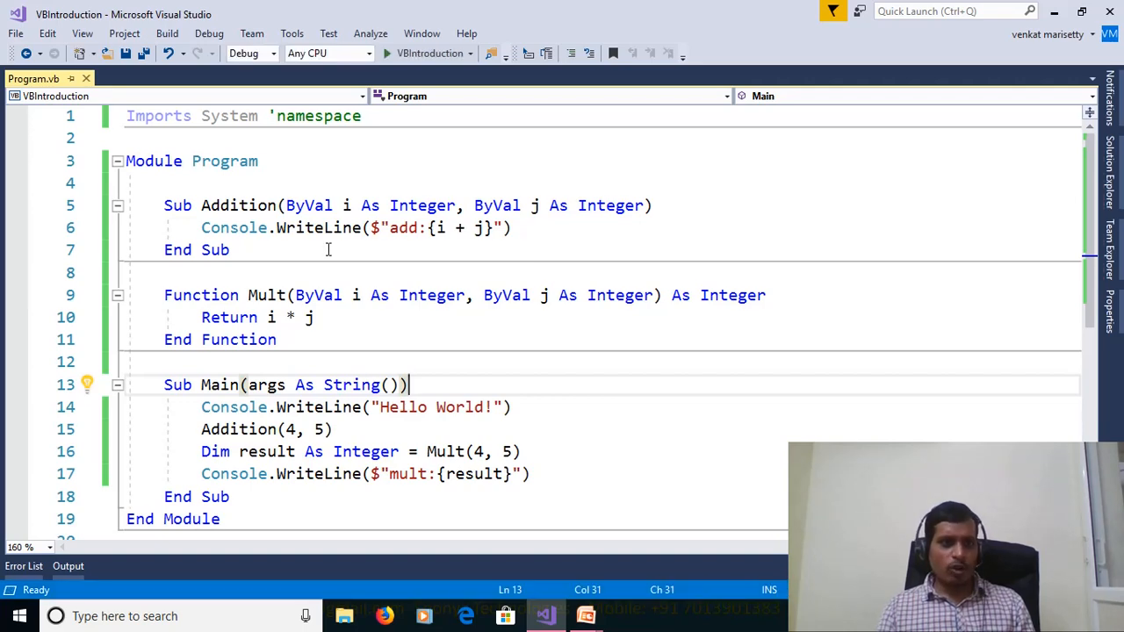
- Set a breakpoint on the Hello World line and start debugging so execution pauses there
left_click(17, 408)
scroll(251, 384, "down", 2)
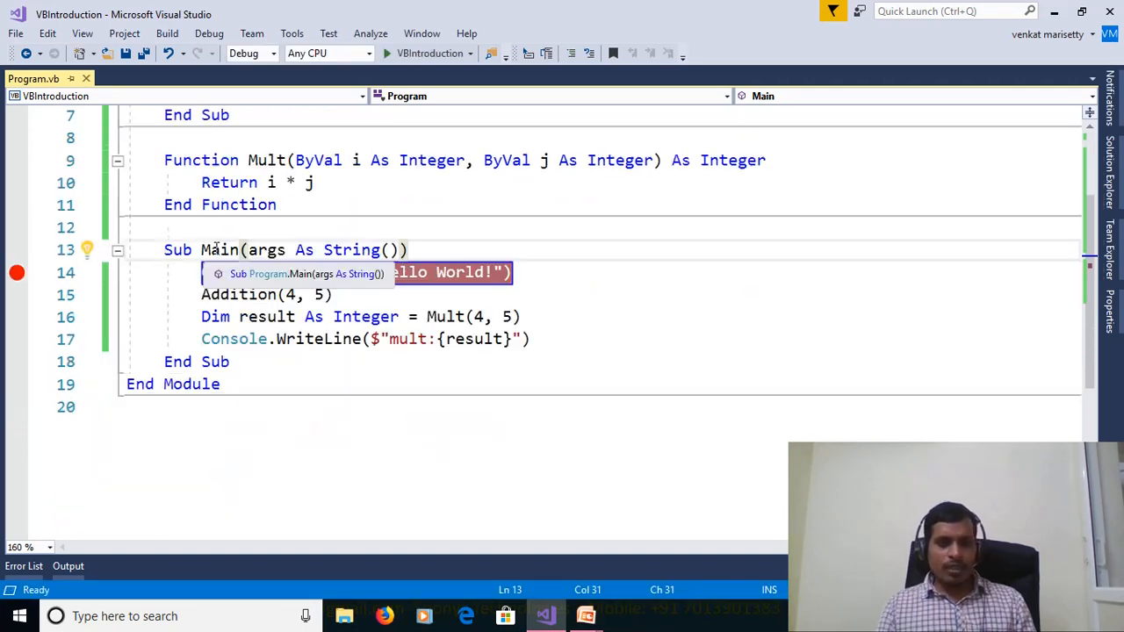
double_click(220, 250)
left_click(452, 206)
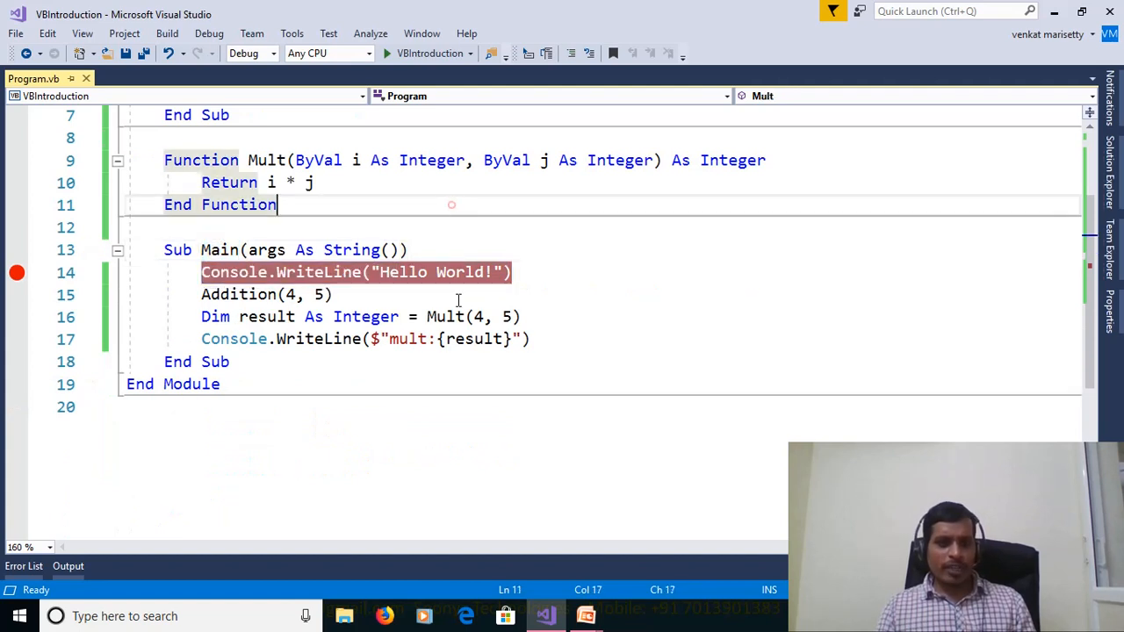
left_click(209, 34)
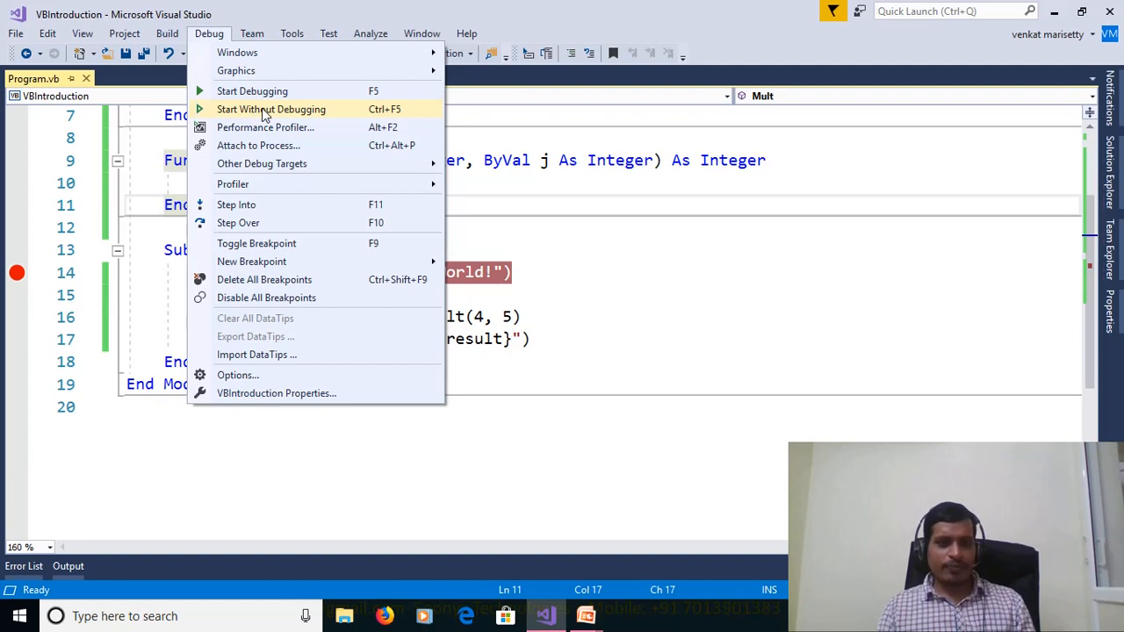
left_click(592, 208)
left_click(209, 33)
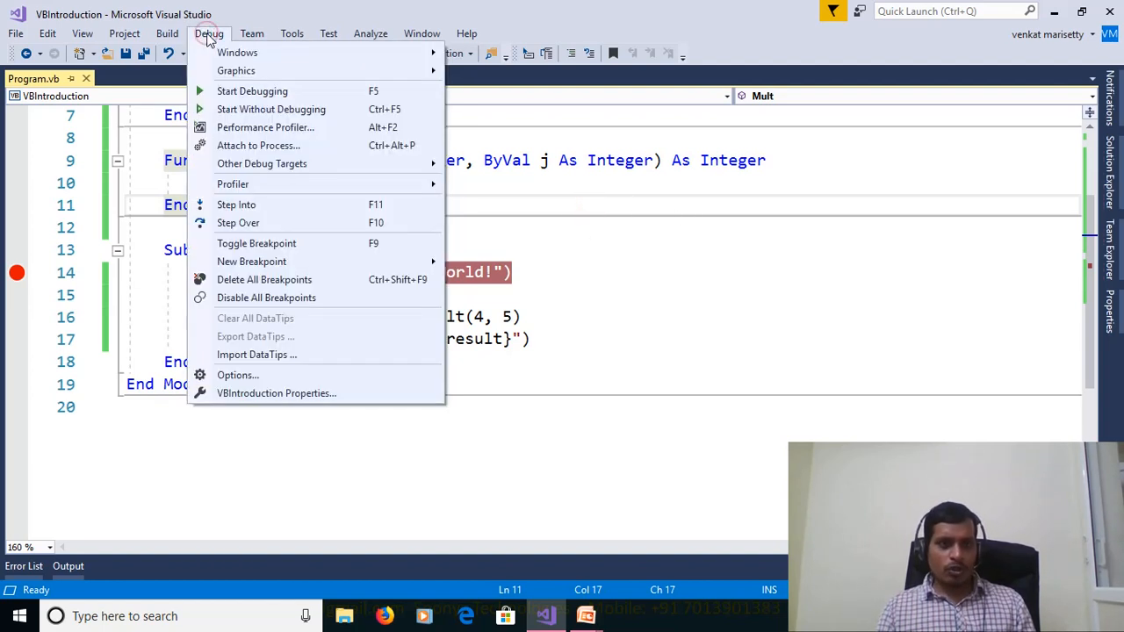
left_click(252, 91)
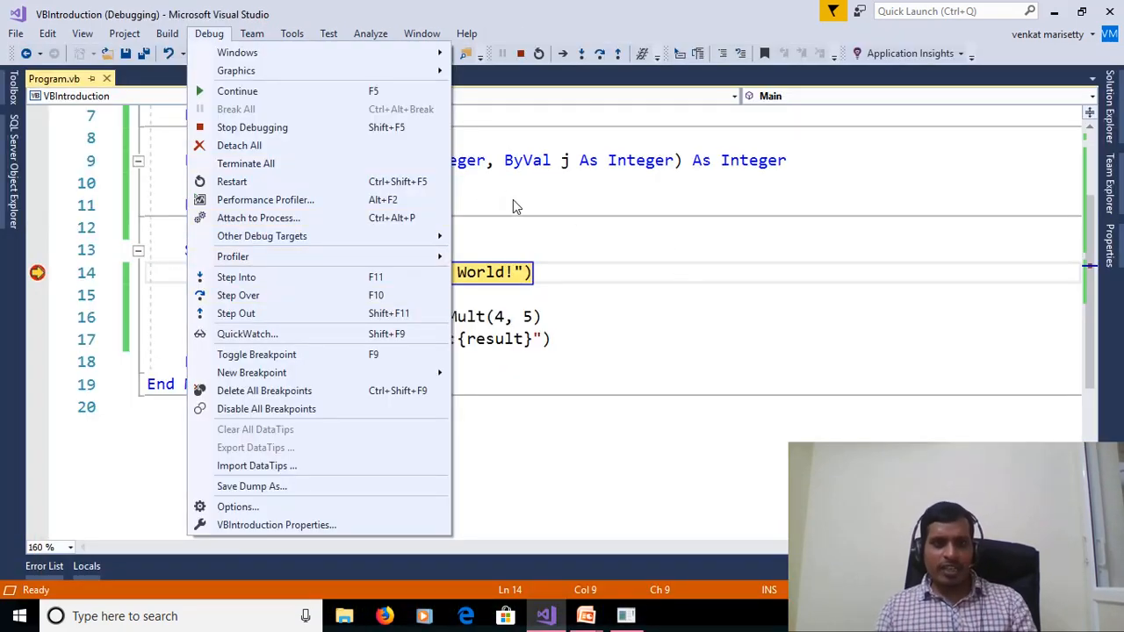
- Step into Addition line by line with F11 and check the console shows the add output
left_click(513, 199)
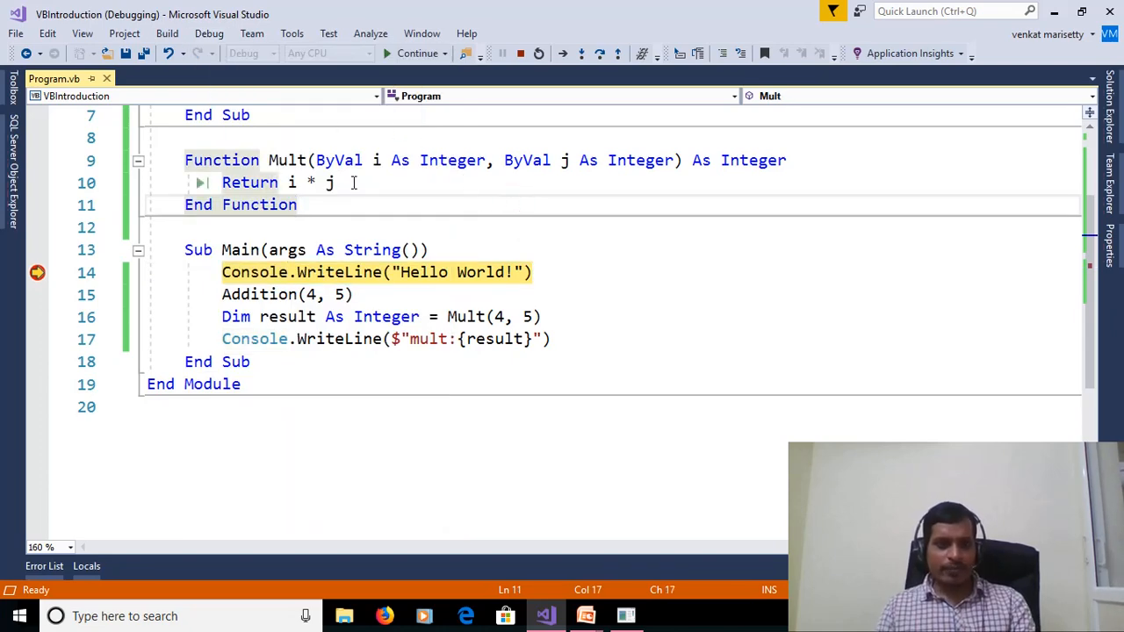
left_click(209, 33)
key("F11")
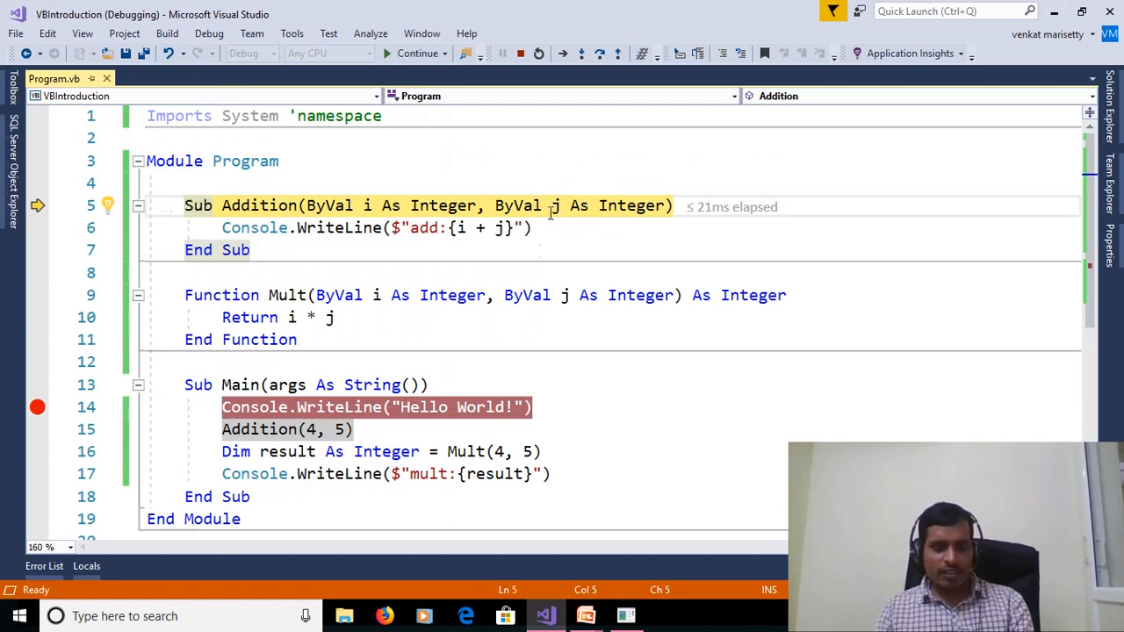
key("F11")
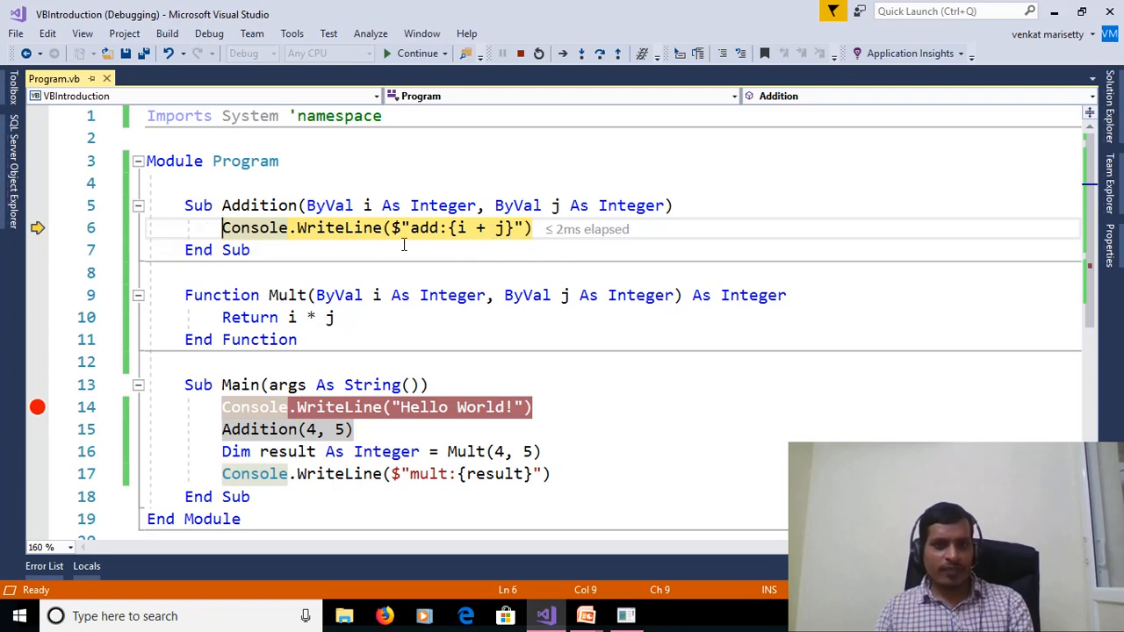
key("F11")
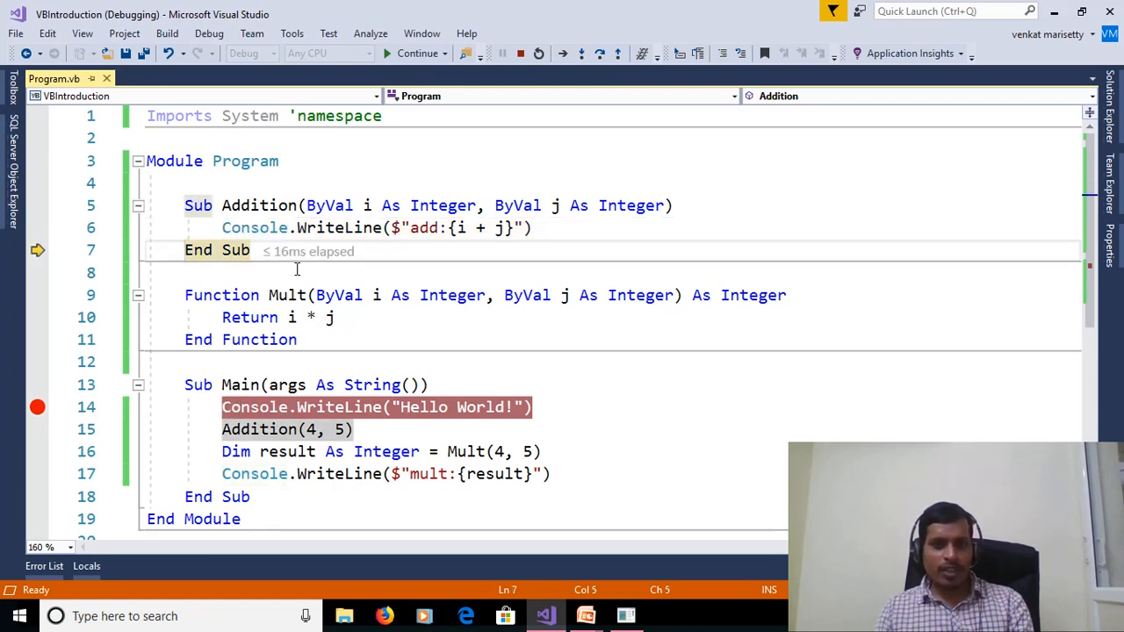
key("alt+Tab")
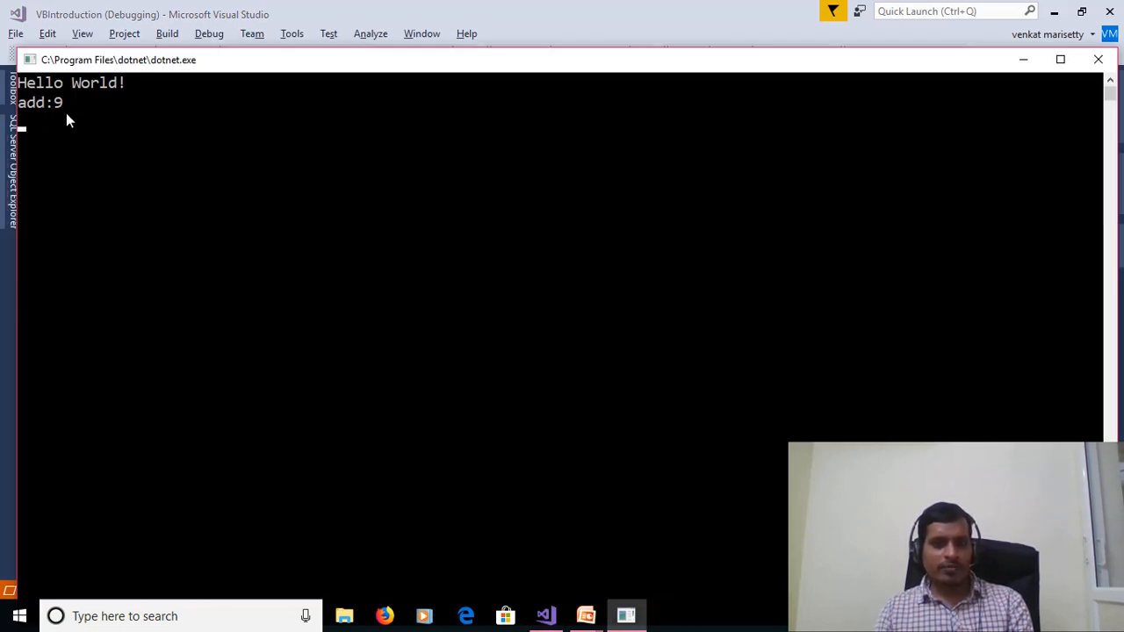
key("alt+Tab")
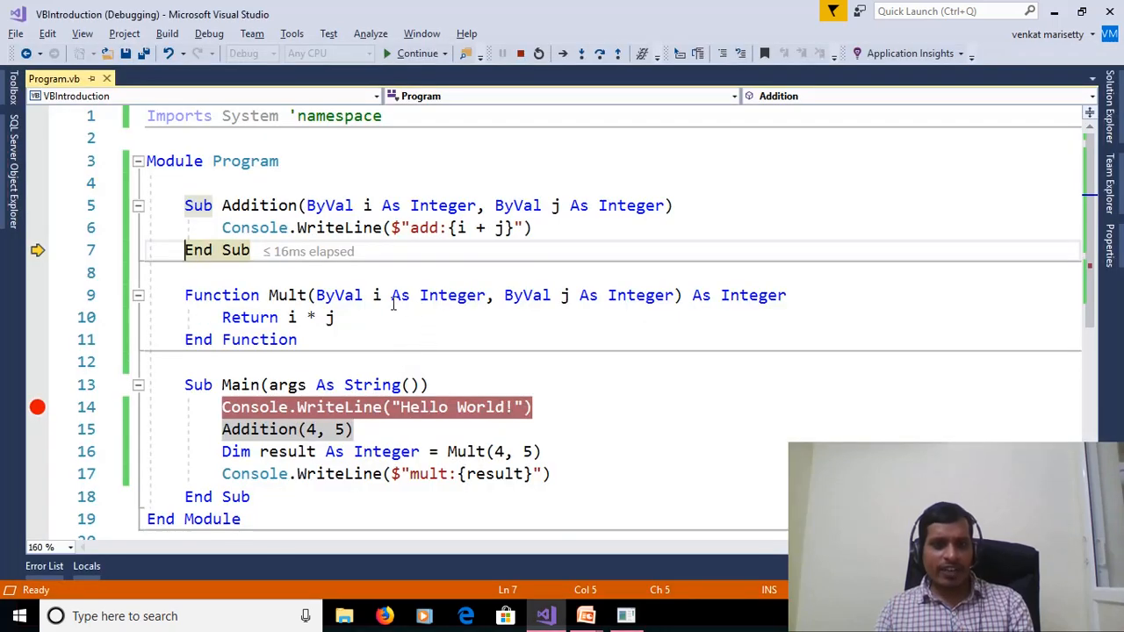
- Step back to Main, into Mult through Return i * j, and on to the end of Main
key("F11")
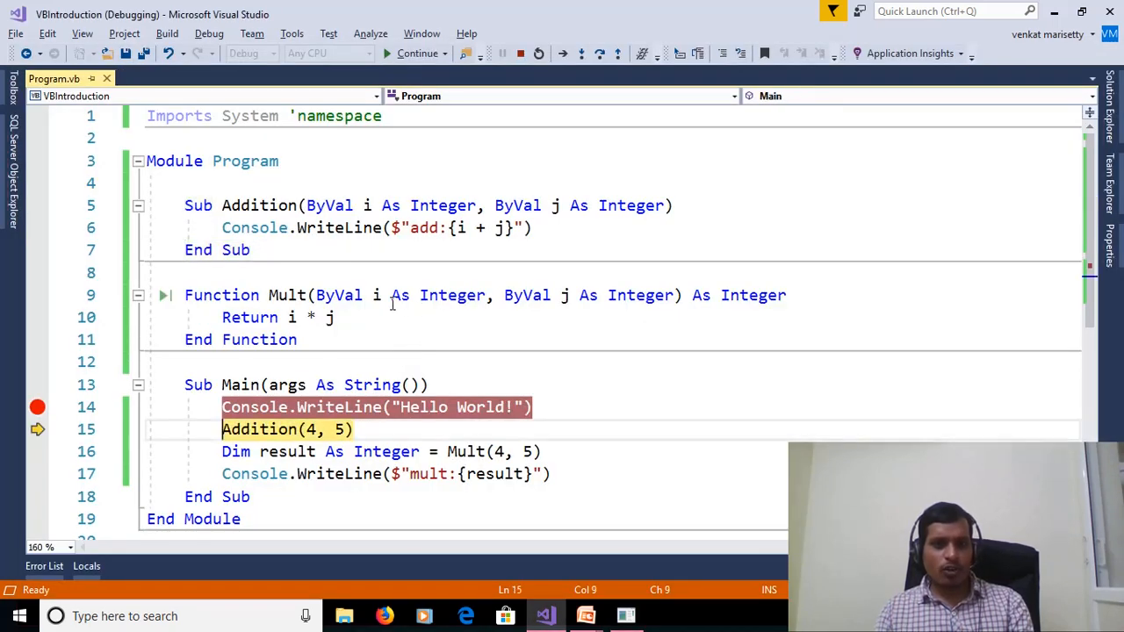
key("F11")
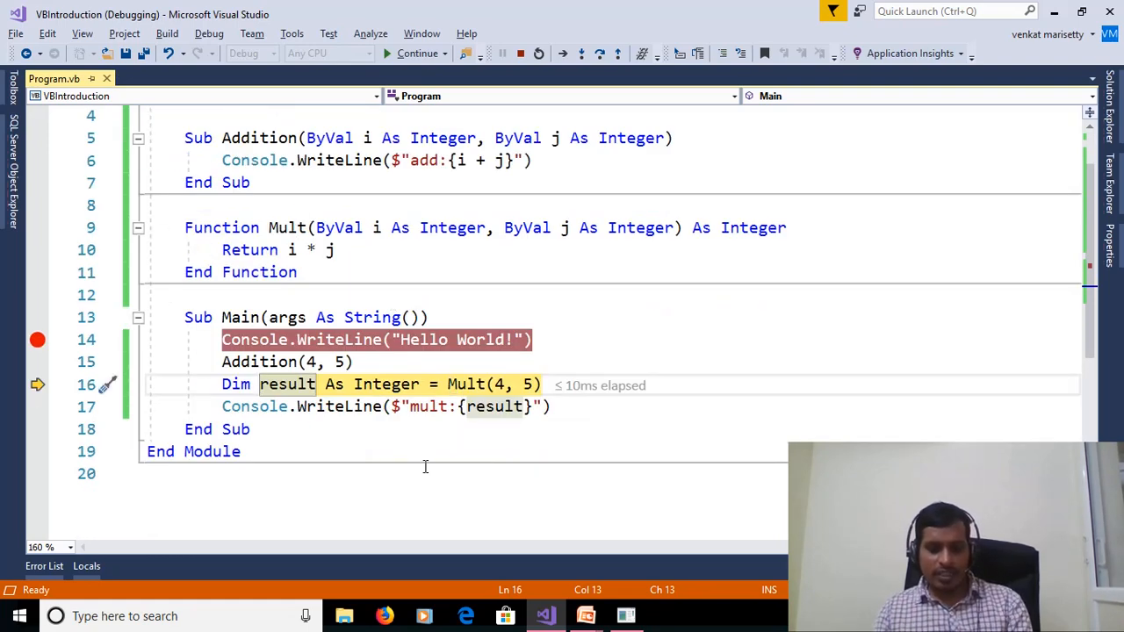
mouse_move(466, 384)
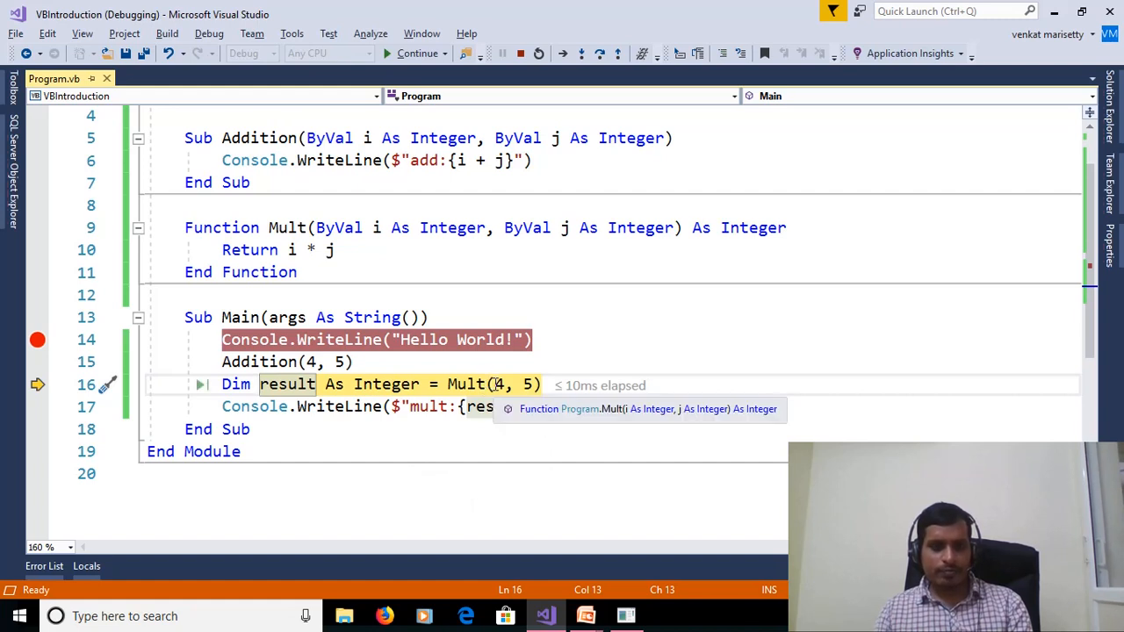
key("F11")
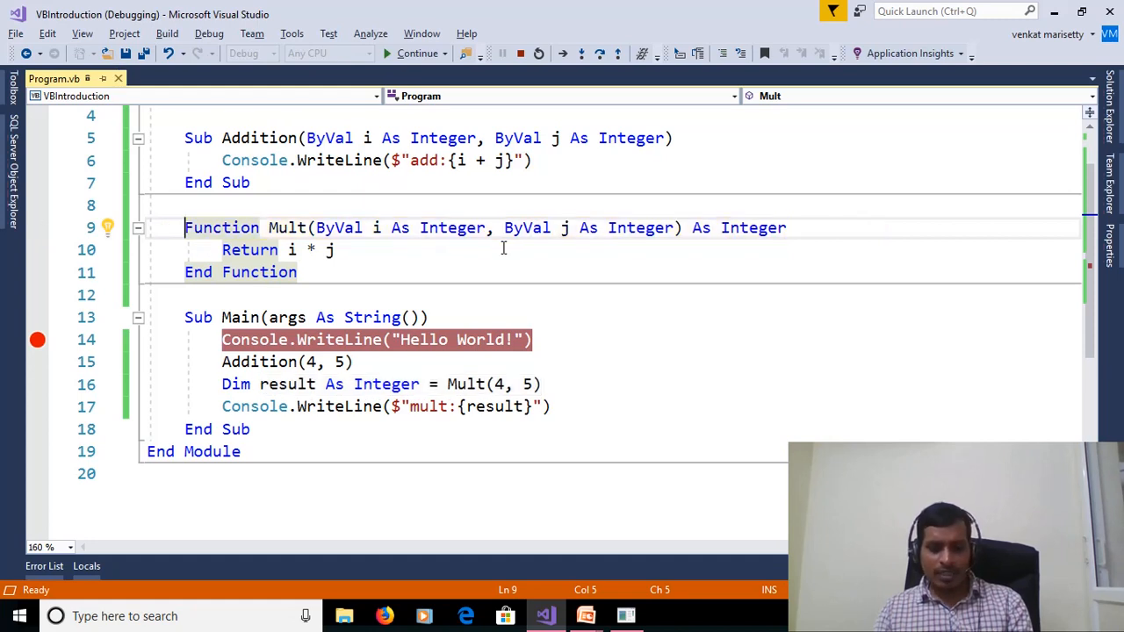
key("F11")
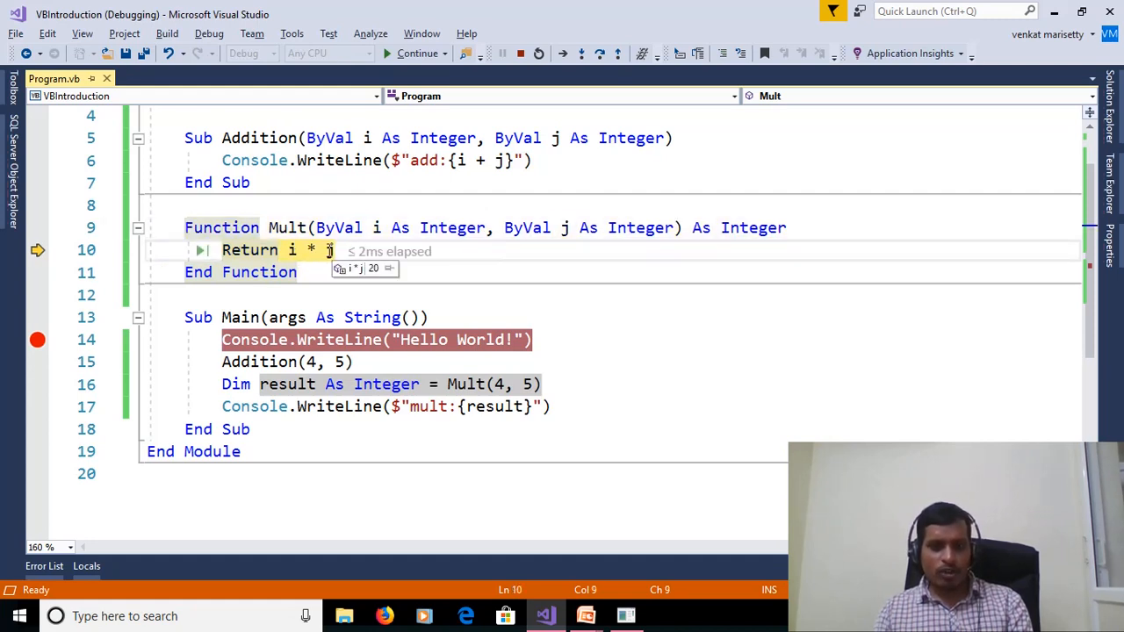
key("F11")
key("F11")
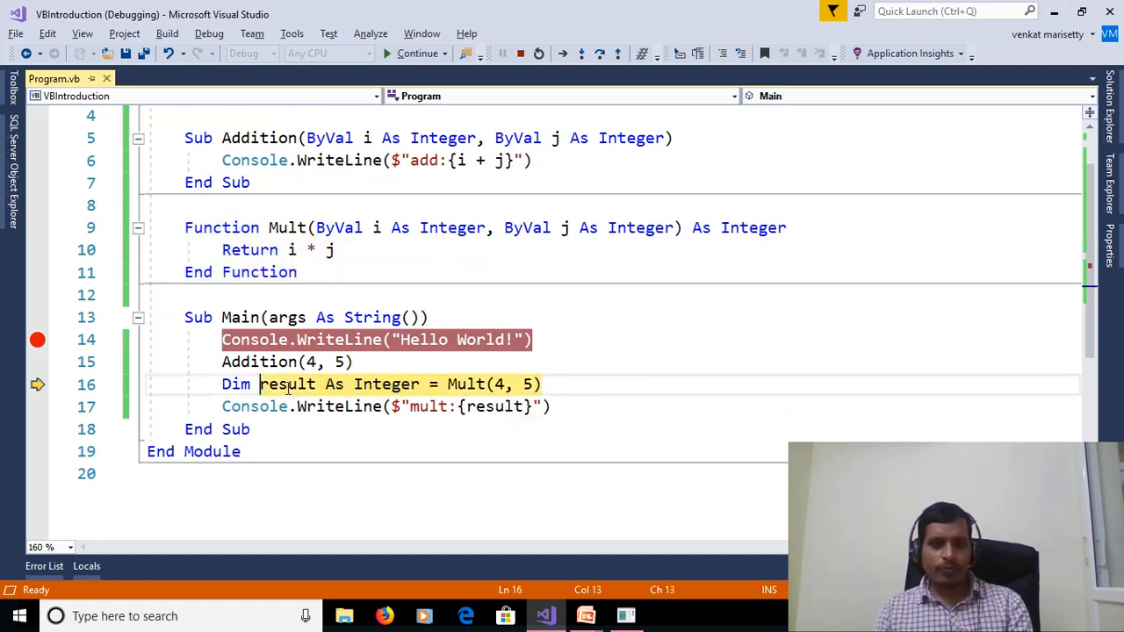
key("F11")
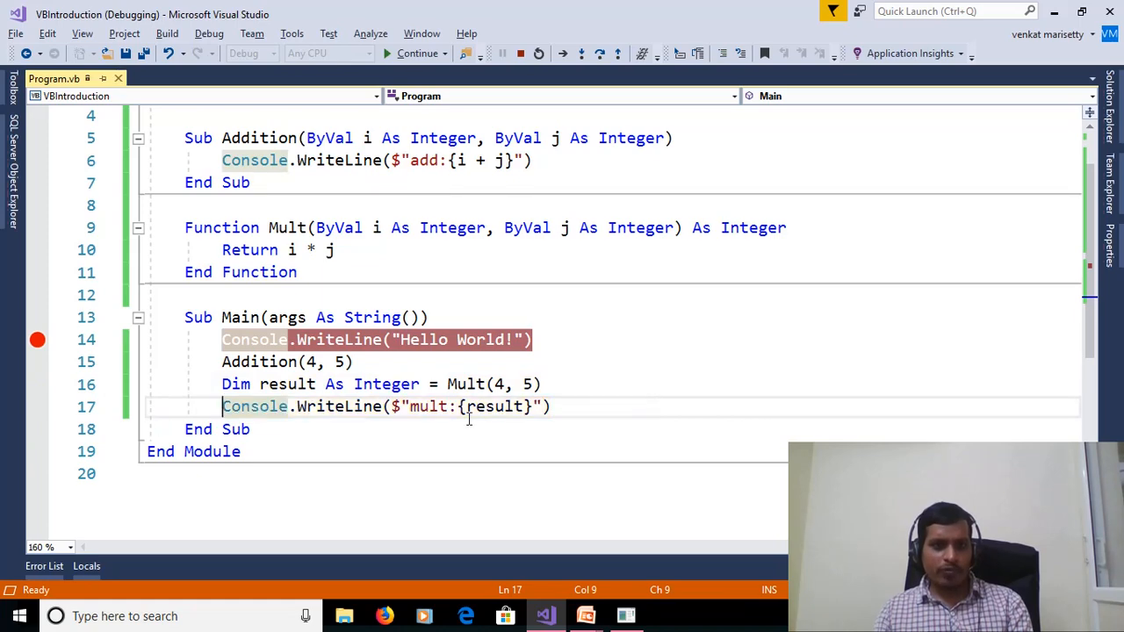
key("F11")
key("F11")
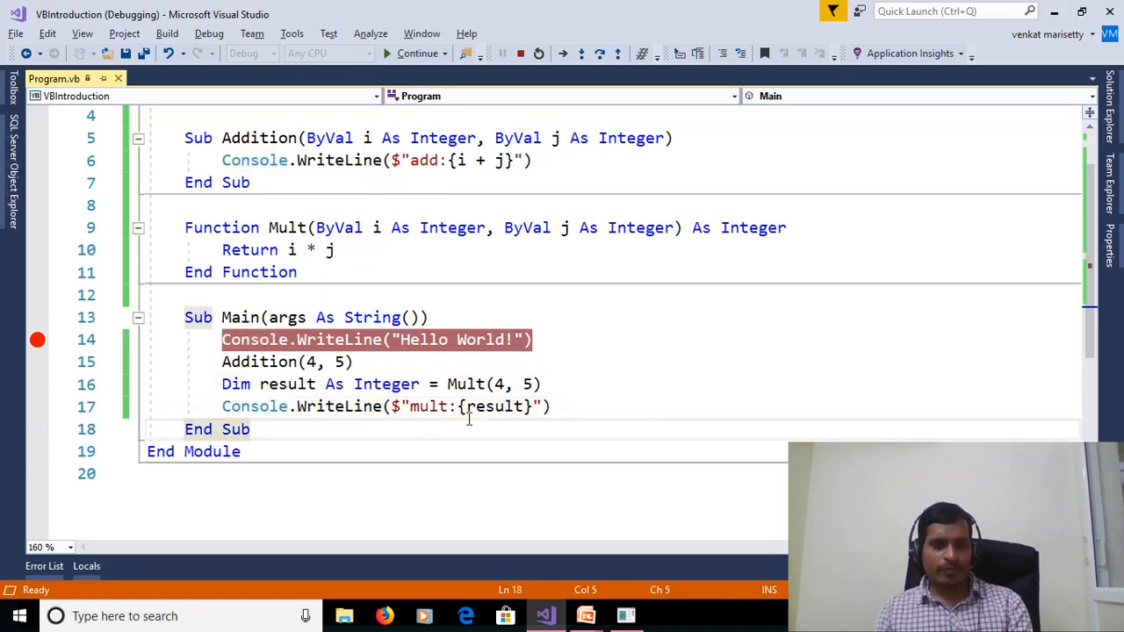
scroll(438, 268, "up", 1)
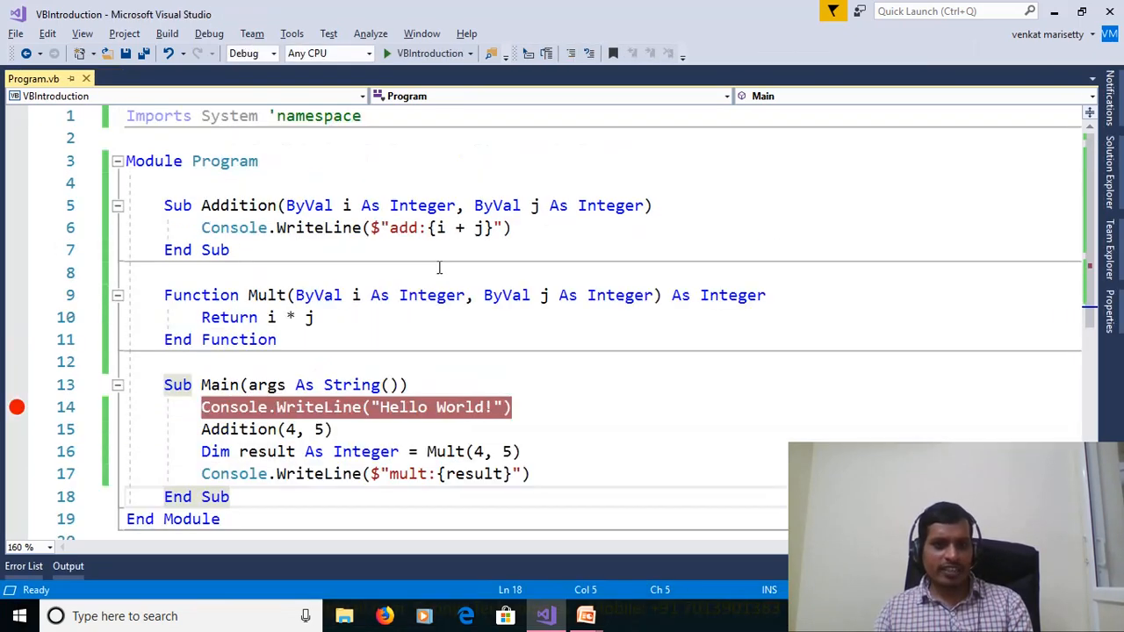
scroll(311, 303, "down", 1)
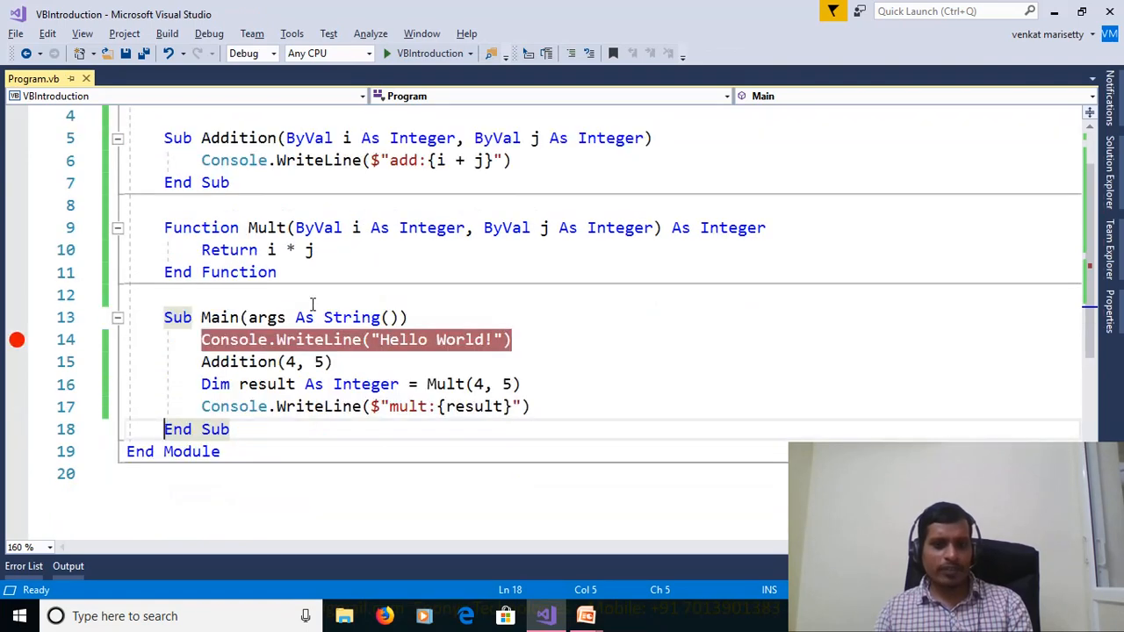
scroll(312, 304, "up", 1)
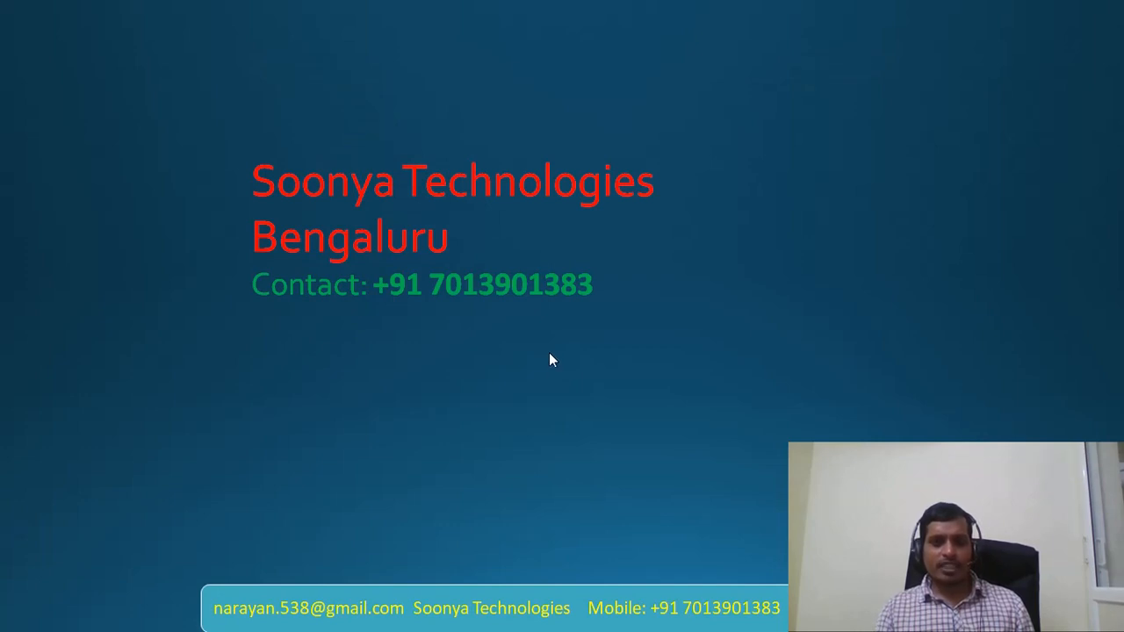
key("alt+Tab")
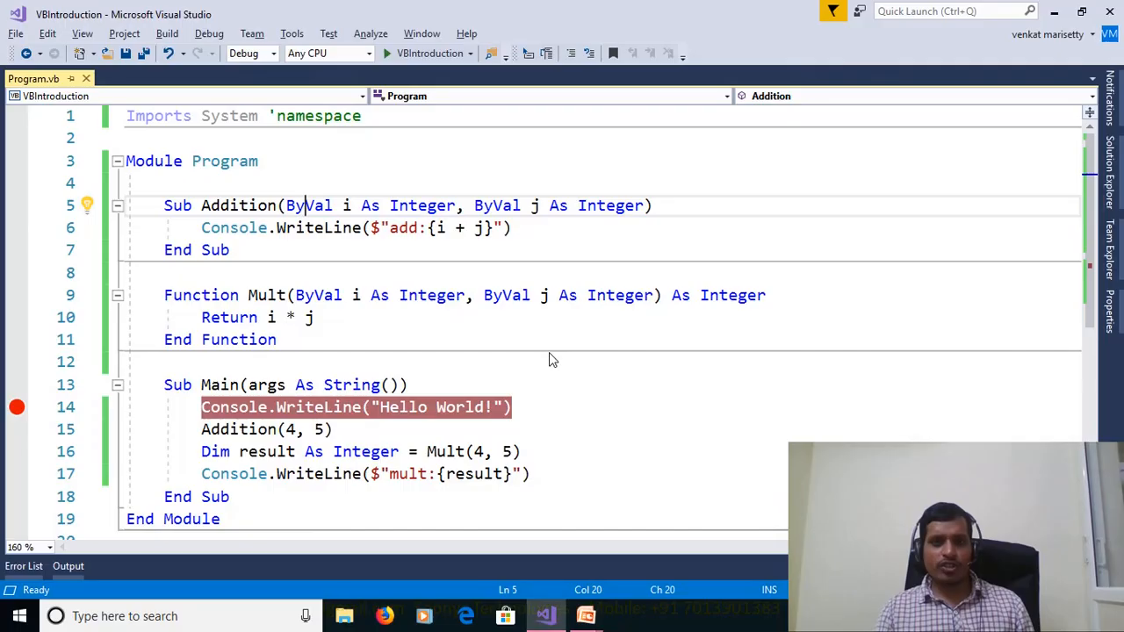